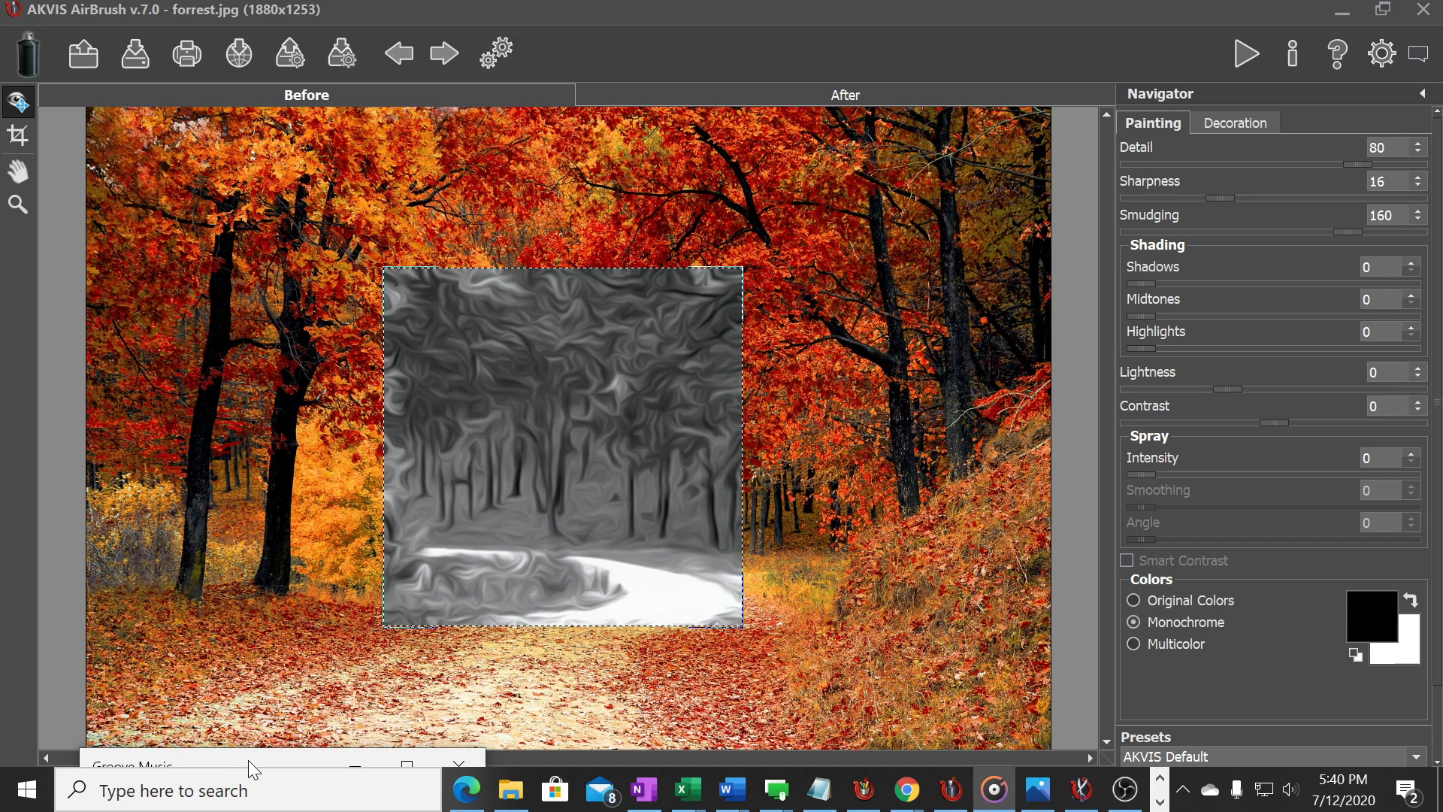
# Open forrest.jpg from the Public Domain Images folder in AKVIS AirBrush.
pyautogui.click(84, 54)
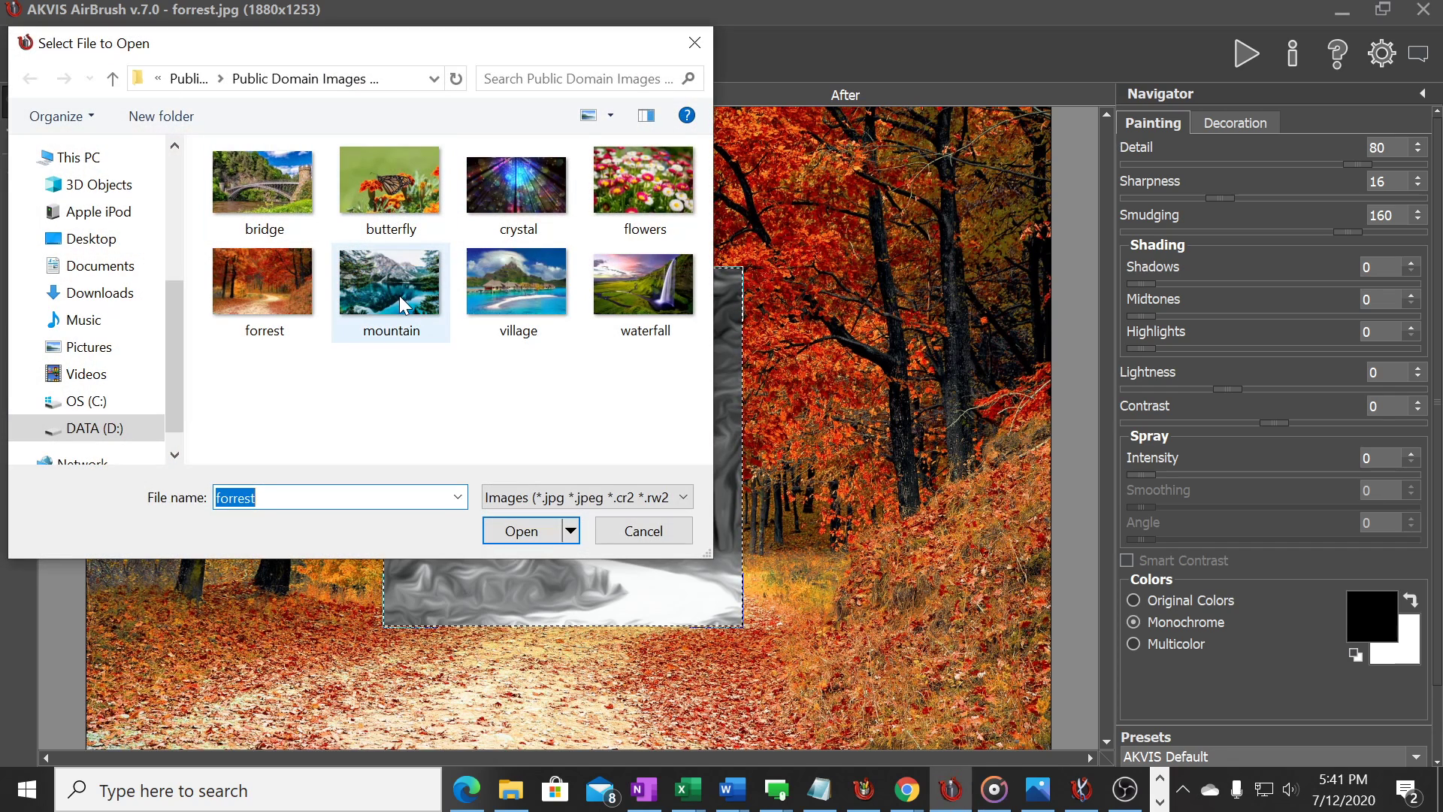
pyautogui.click(228, 260)
pyautogui.click(497, 530)
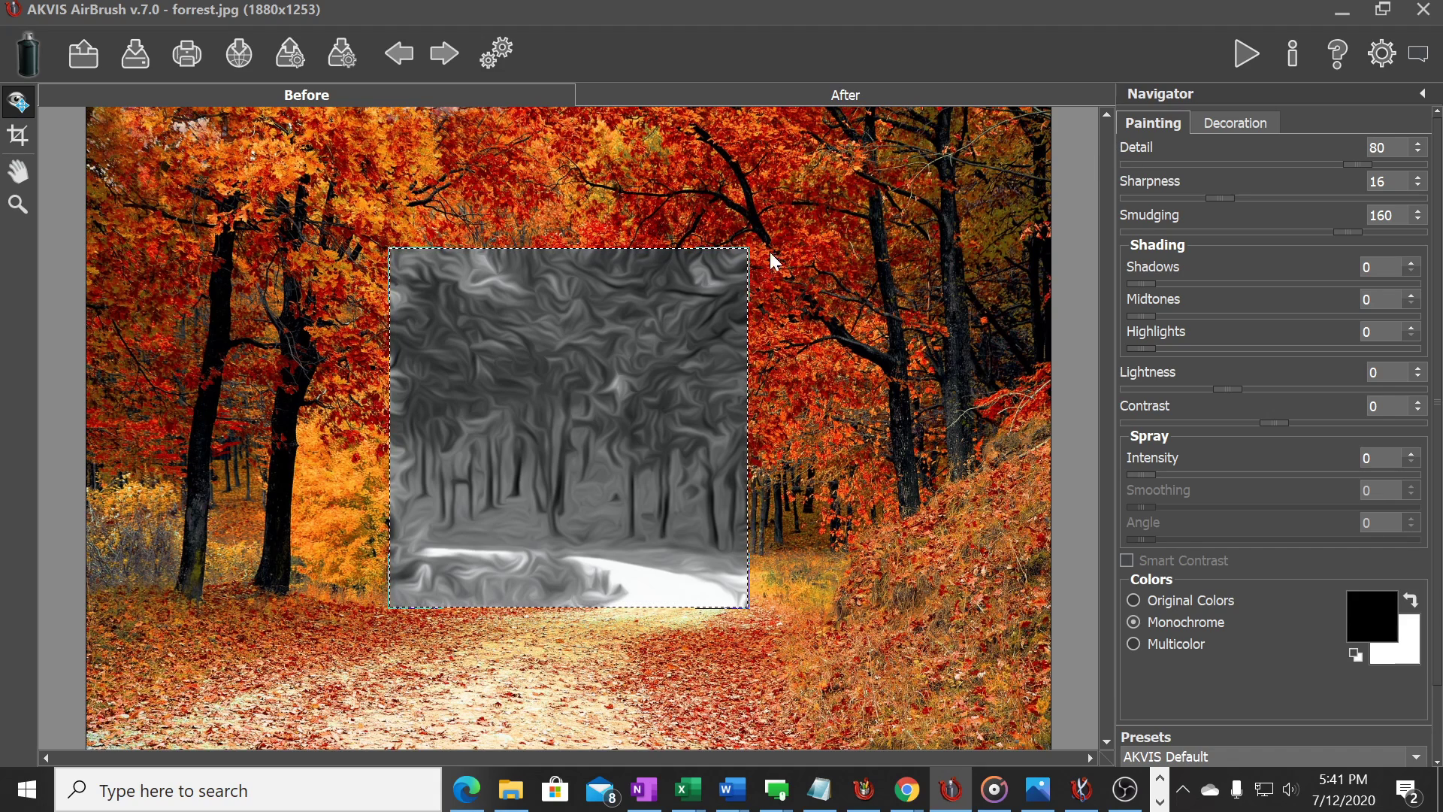
# Reposition the dashed preview square right of centre over the winding path and tree trunks.
pyautogui.moveTo(621, 339); pyautogui.dragTo(440, 299)
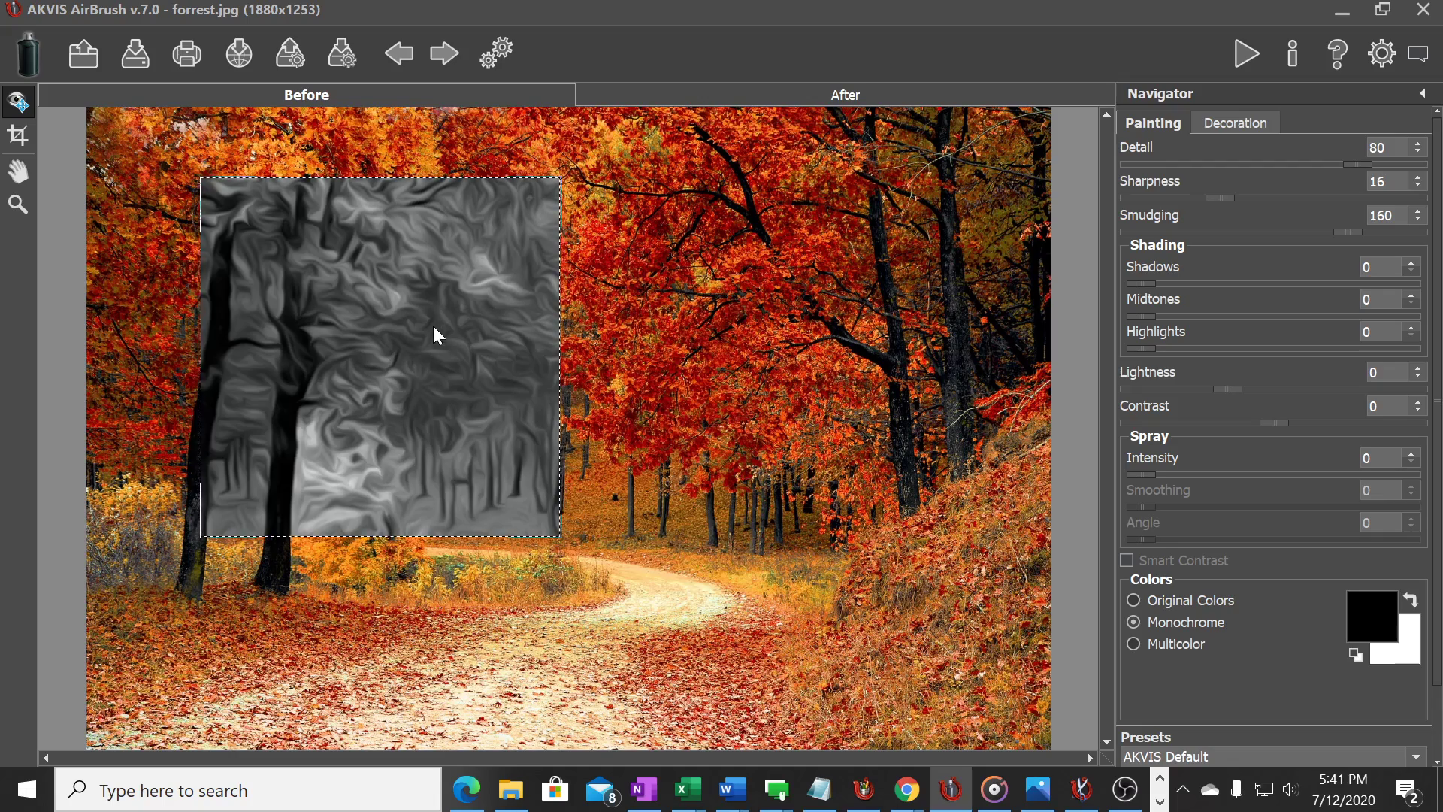
pyautogui.moveTo(323, 277); pyautogui.dragTo(766, 442)
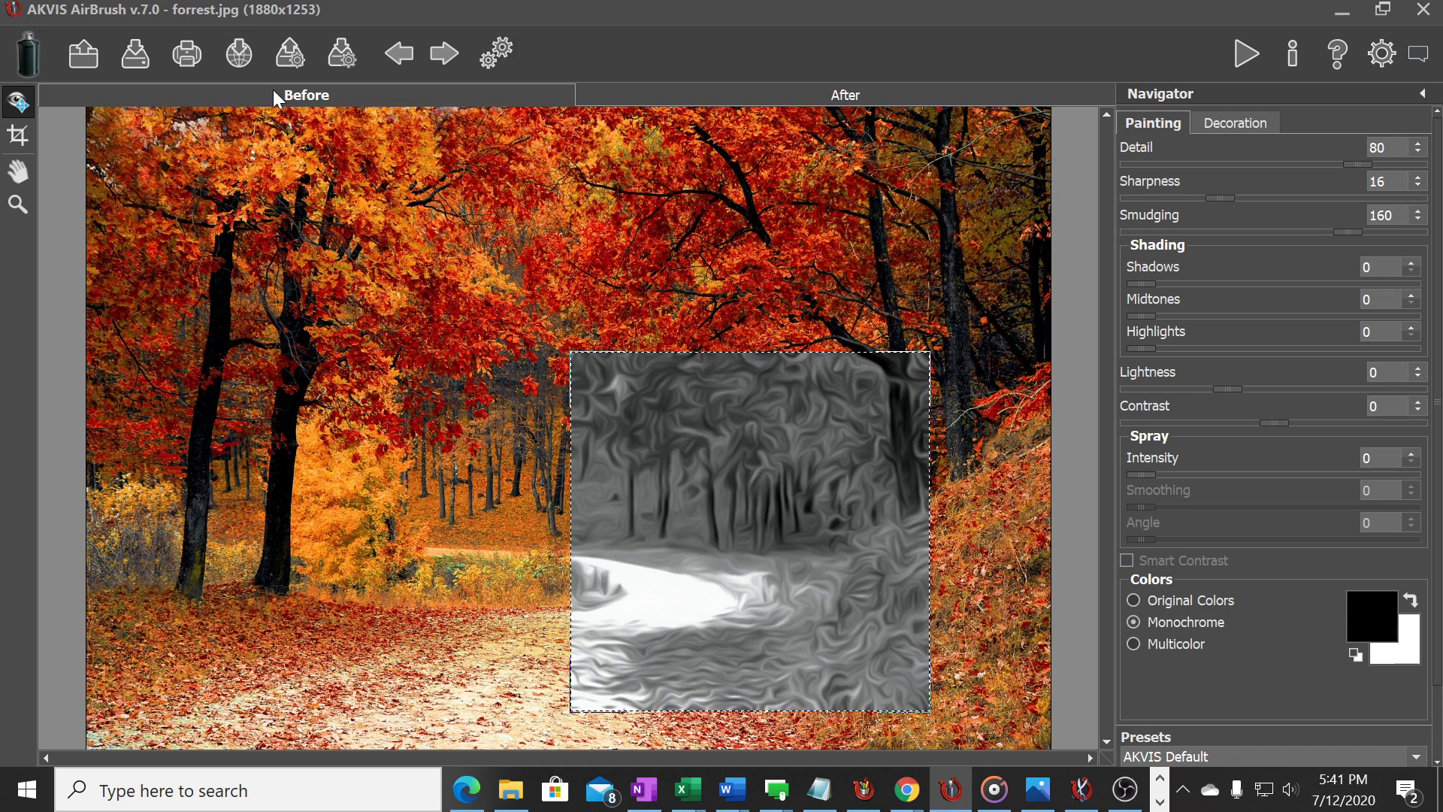
# Render the whole forest photo in the After view as a grey monochrome airbrush painting.
pyautogui.click(736, 96)
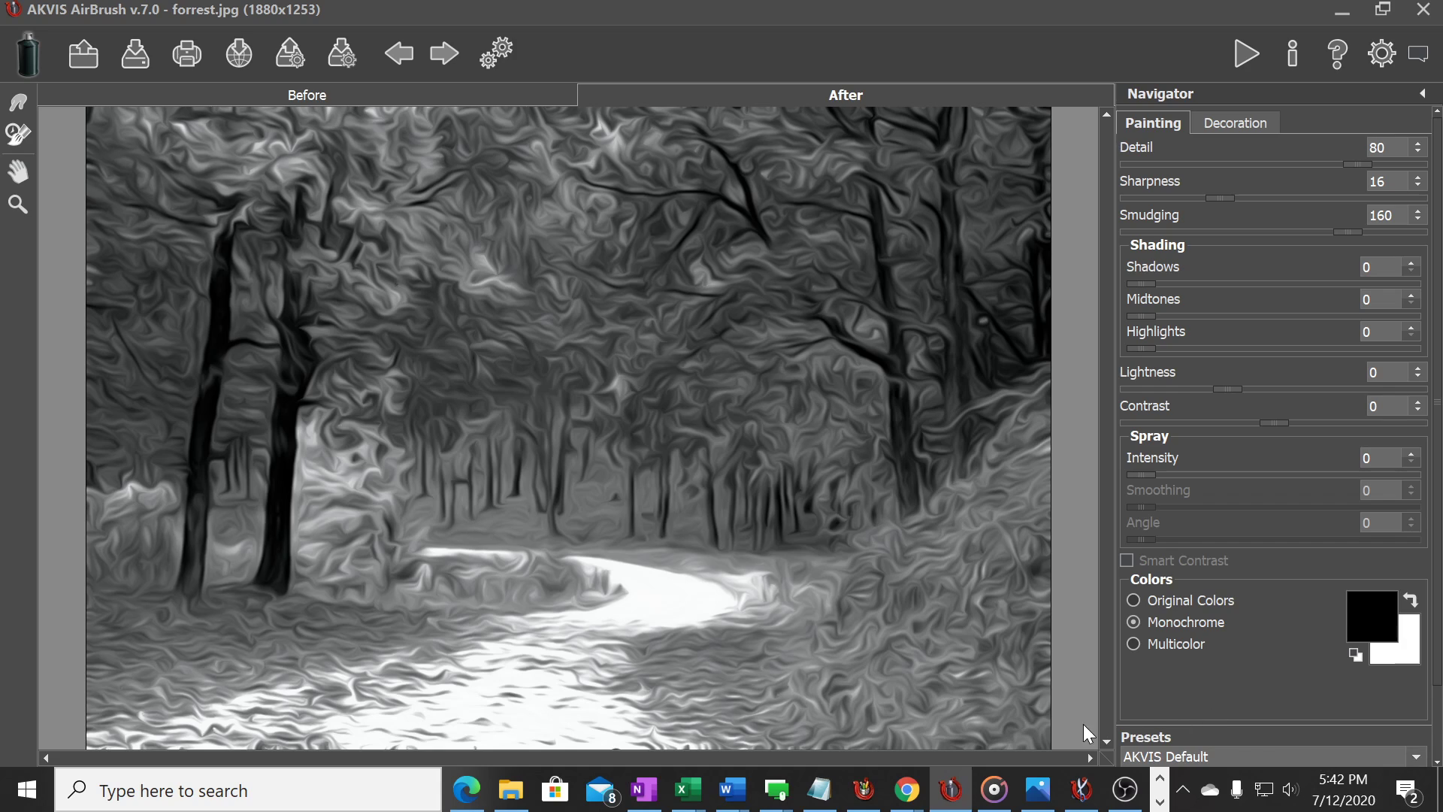
# Render the forest photo with the AKVIS Light Colors preset, then with AKVIS Spring.
pyautogui.click(1211, 755)
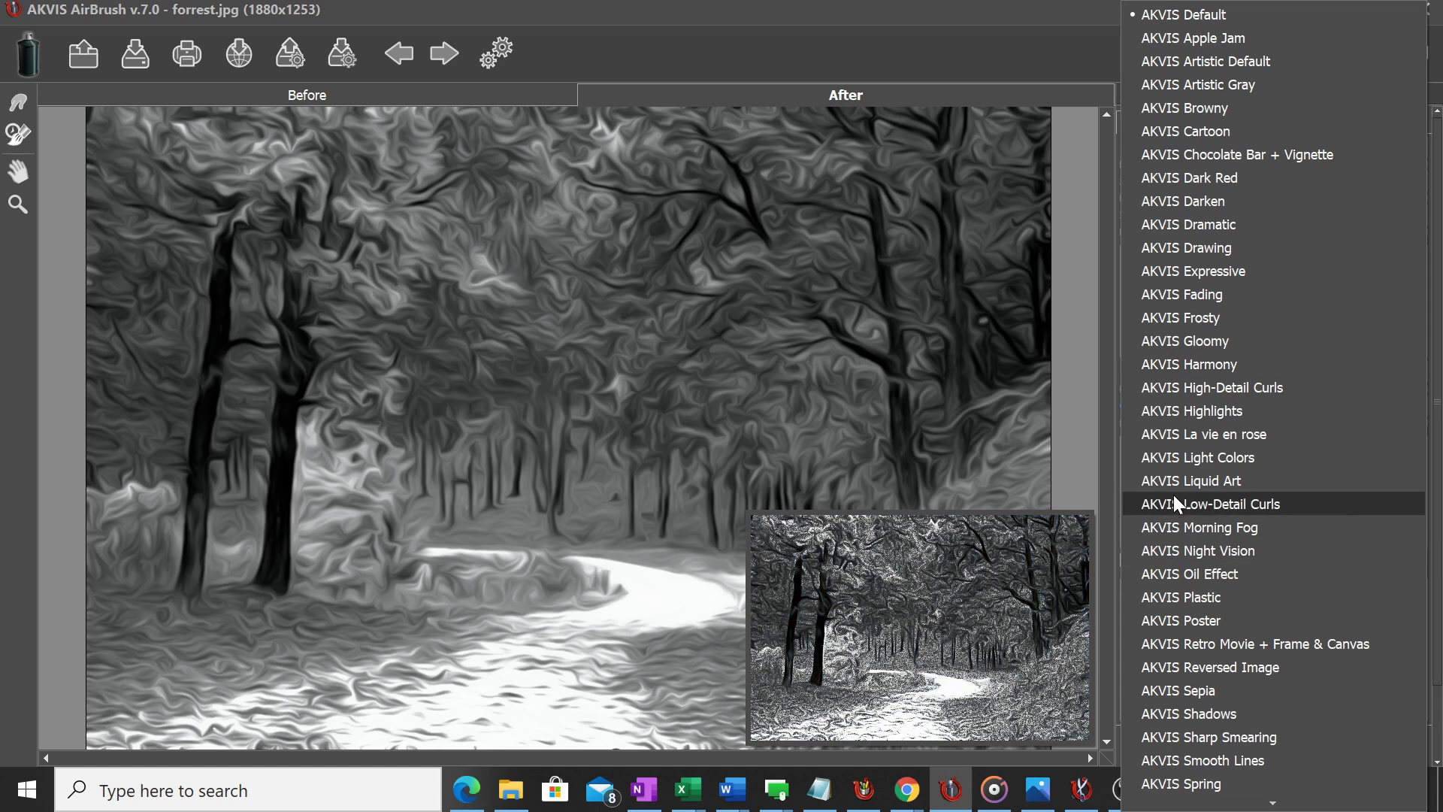
pyautogui.click(1179, 454)
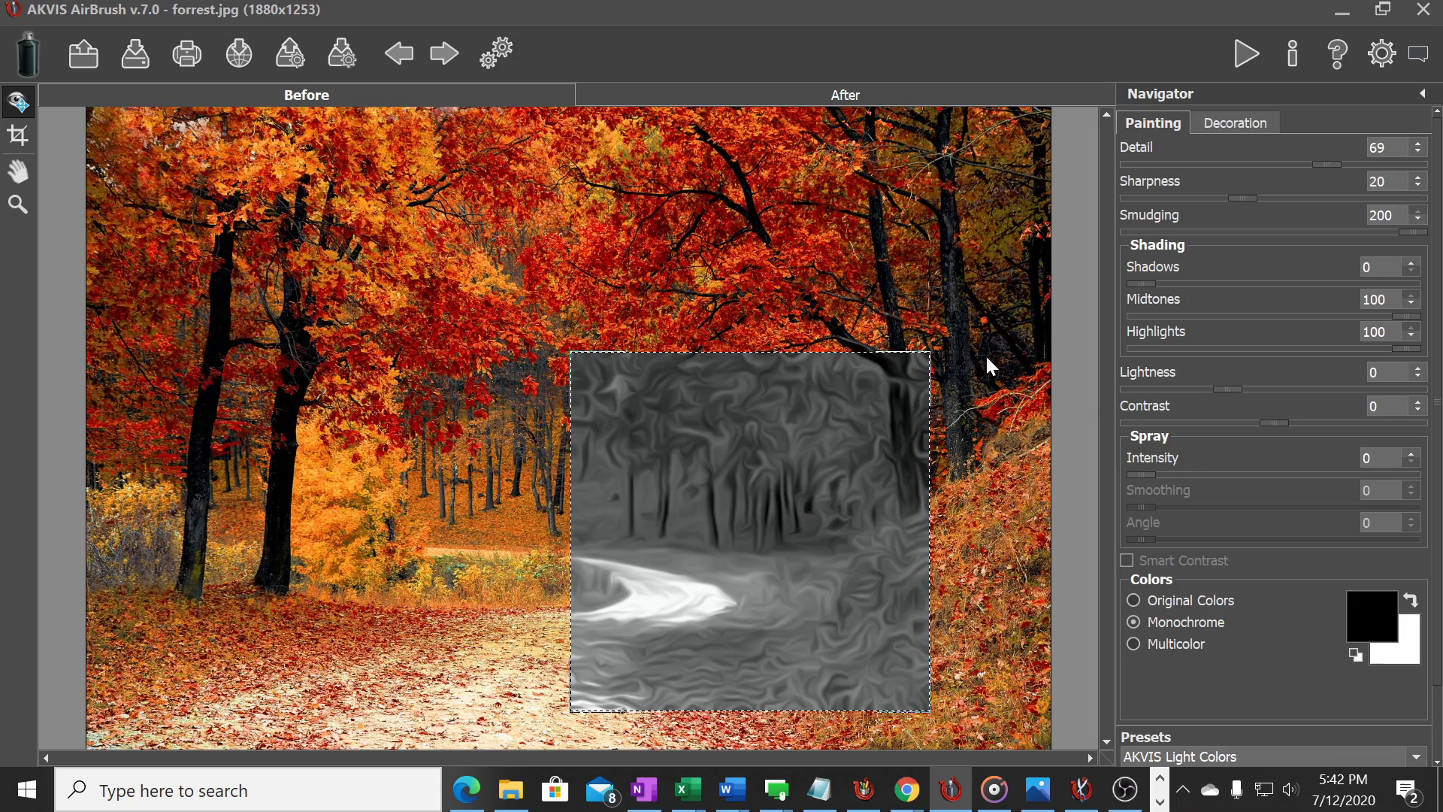
pyautogui.click(828, 100)
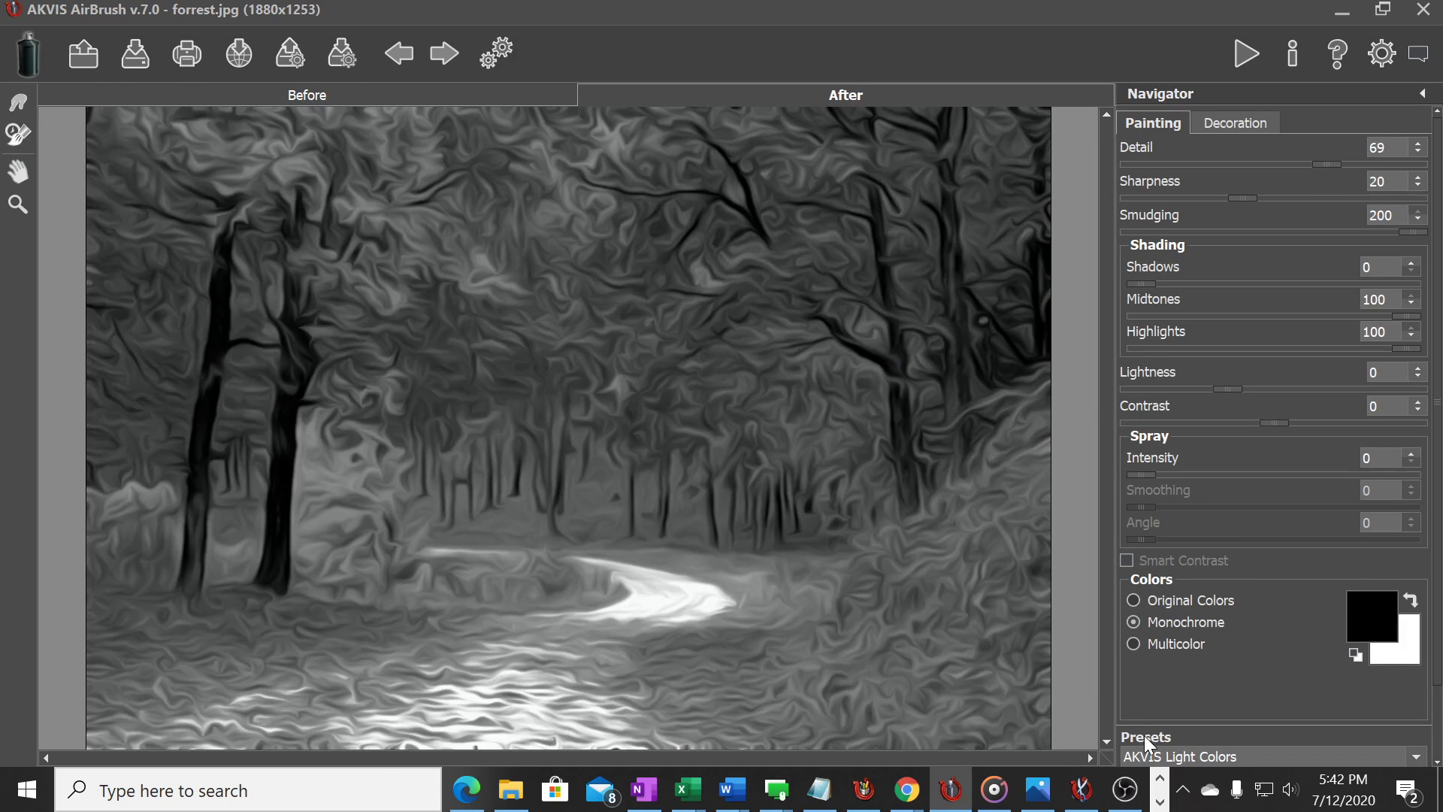
pyautogui.click(1178, 756)
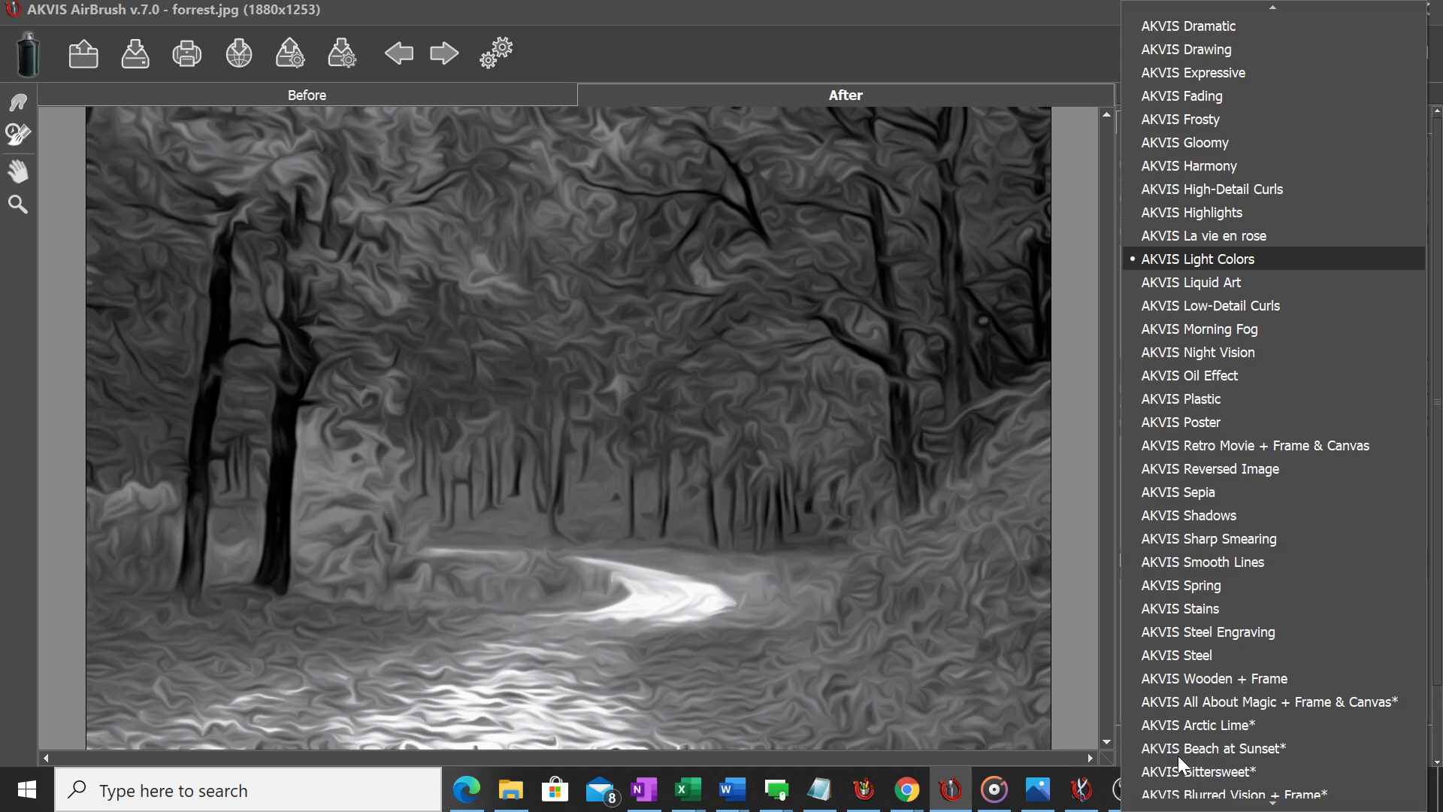
pyautogui.click(1169, 587)
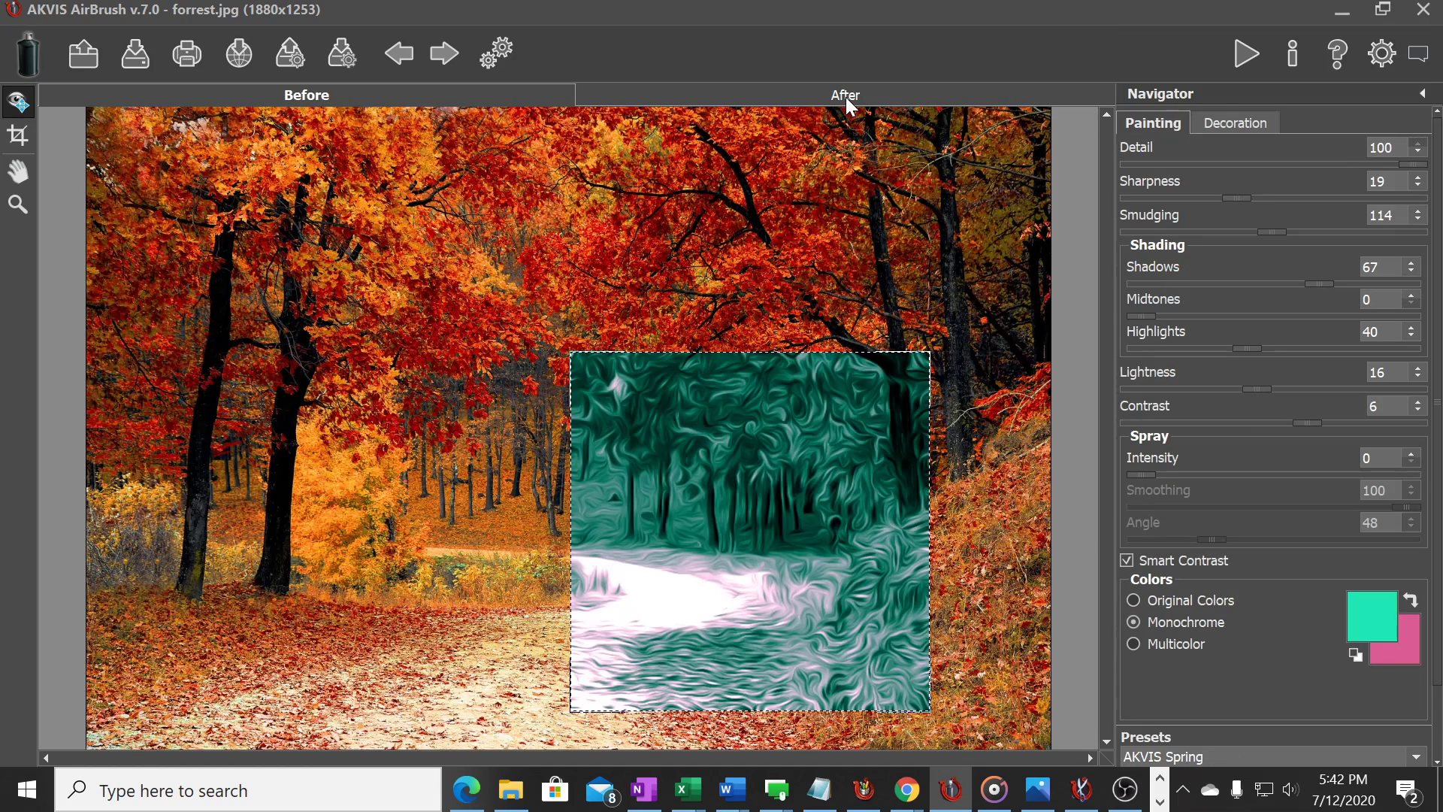
pyautogui.click(845, 97)
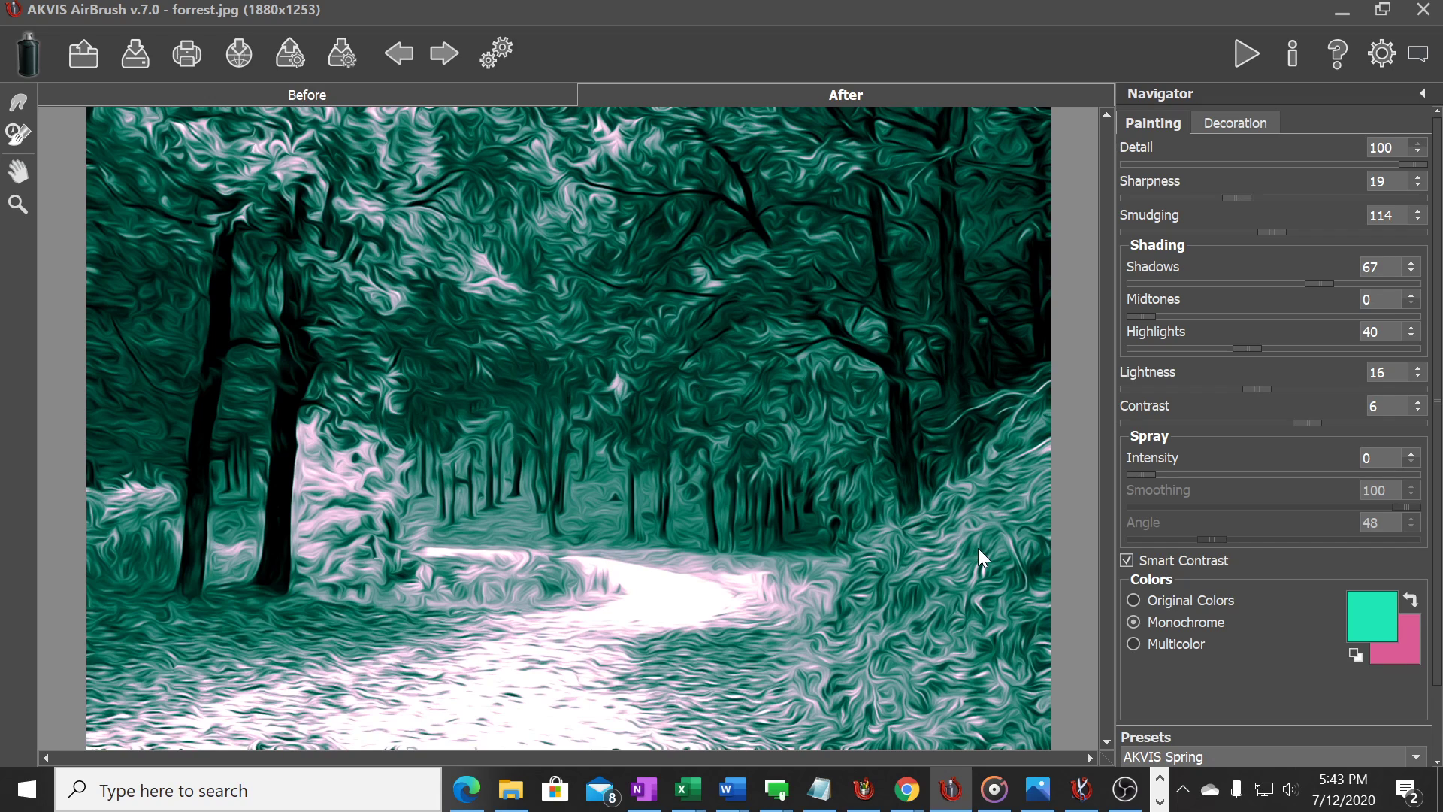
# Switch the preset back to AKVIS Default.
pyautogui.click(1181, 754)
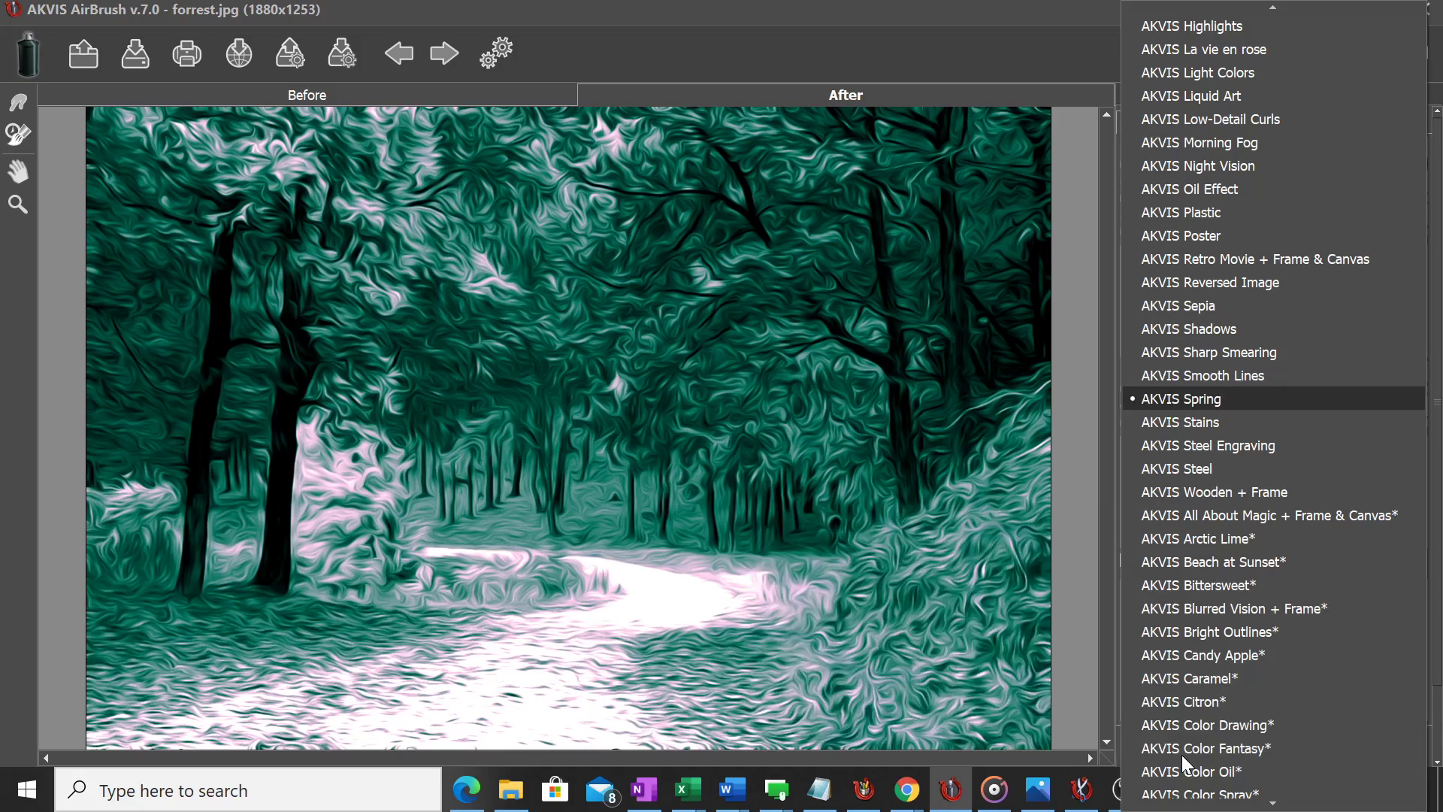
pyautogui.scroll(6, 1378, 185)
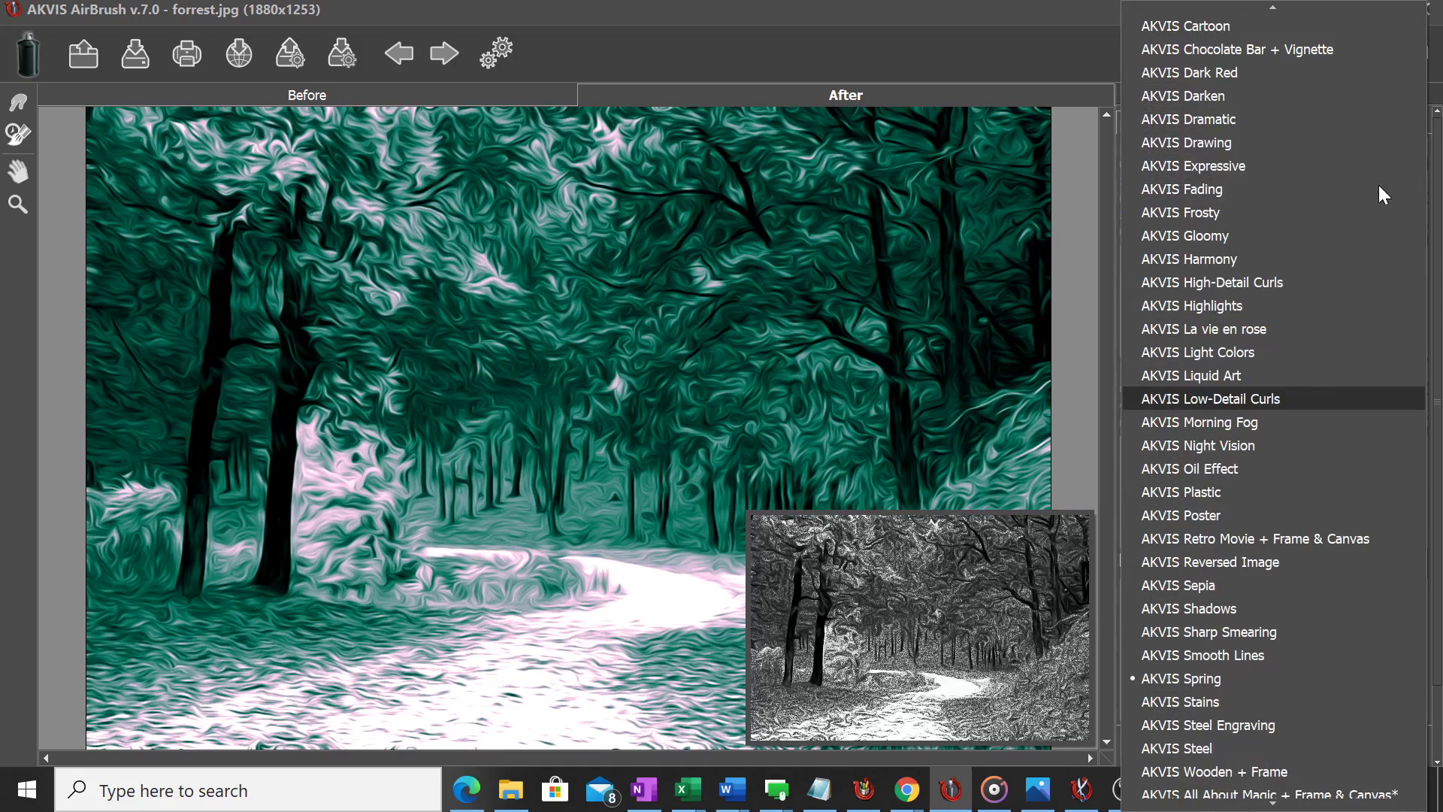
pyautogui.click(1196, 13)
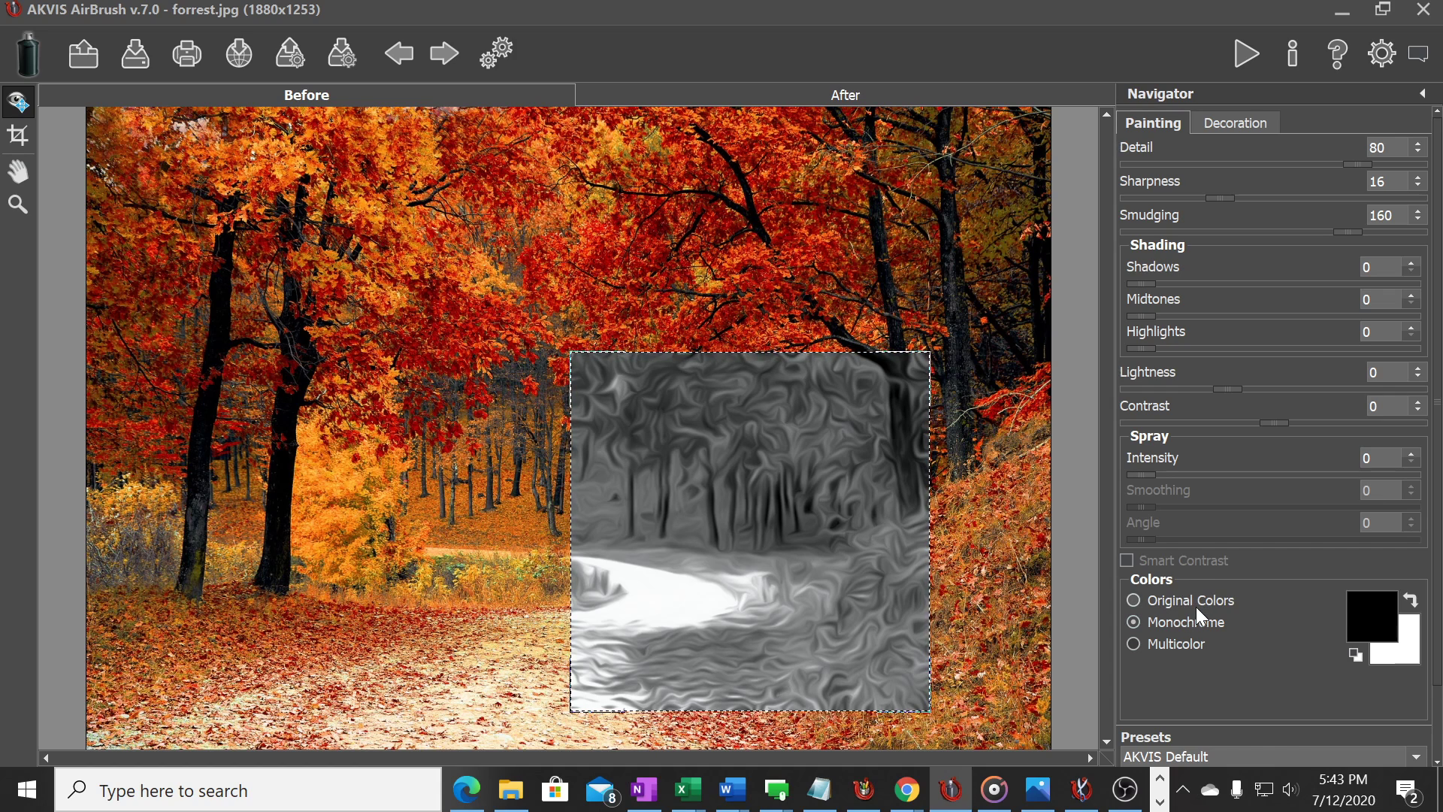
# Switch the painting to Original Colors and raise Sharpness to about 39.
pyautogui.click(1138, 596)
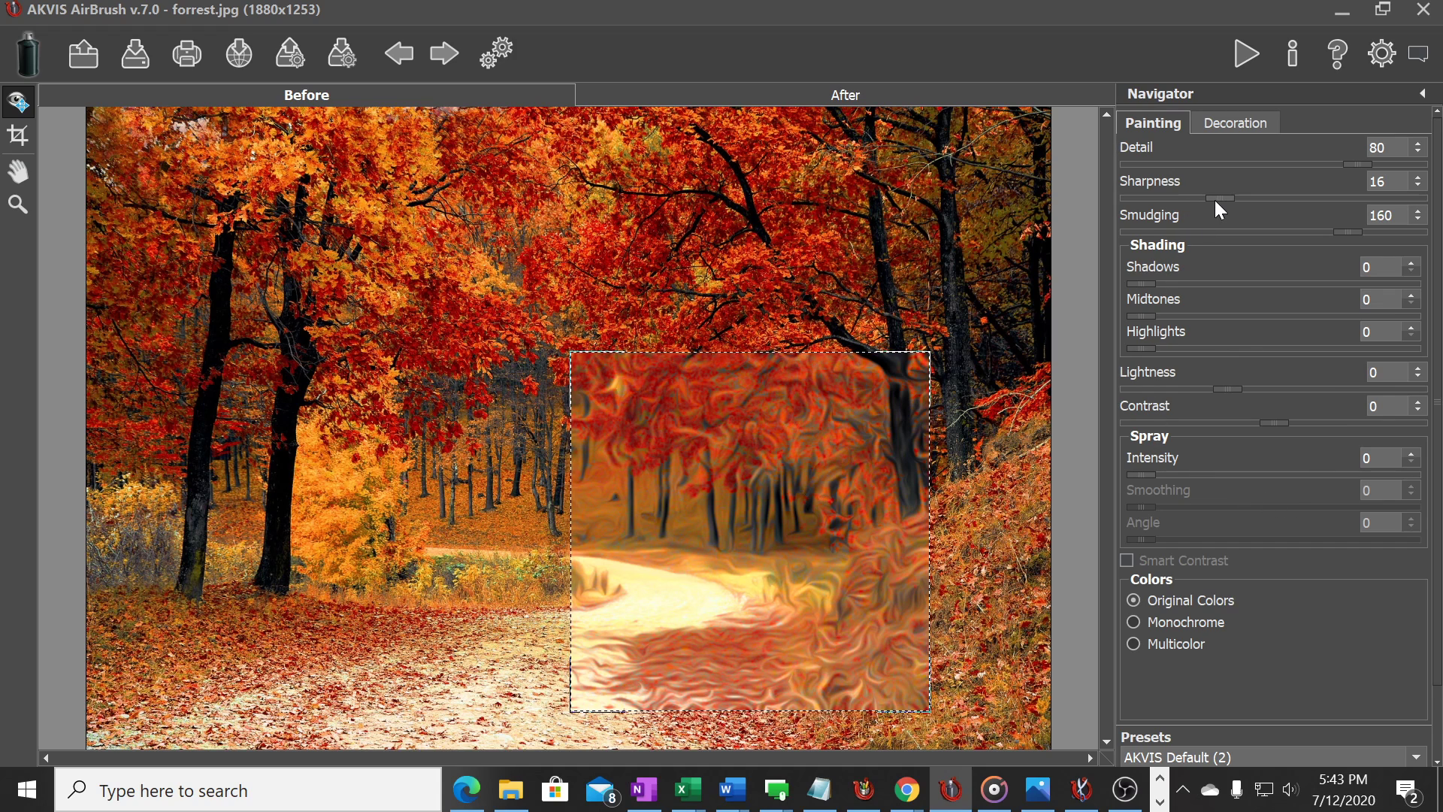
pyautogui.moveTo(1219, 197); pyautogui.dragTo(1269, 197)
pyautogui.scroll(-3, 1339, 497)
pyautogui.scroll(3, 1333, 500)
pyautogui.moveTo(1275, 197); pyautogui.dragTo(1326, 196)
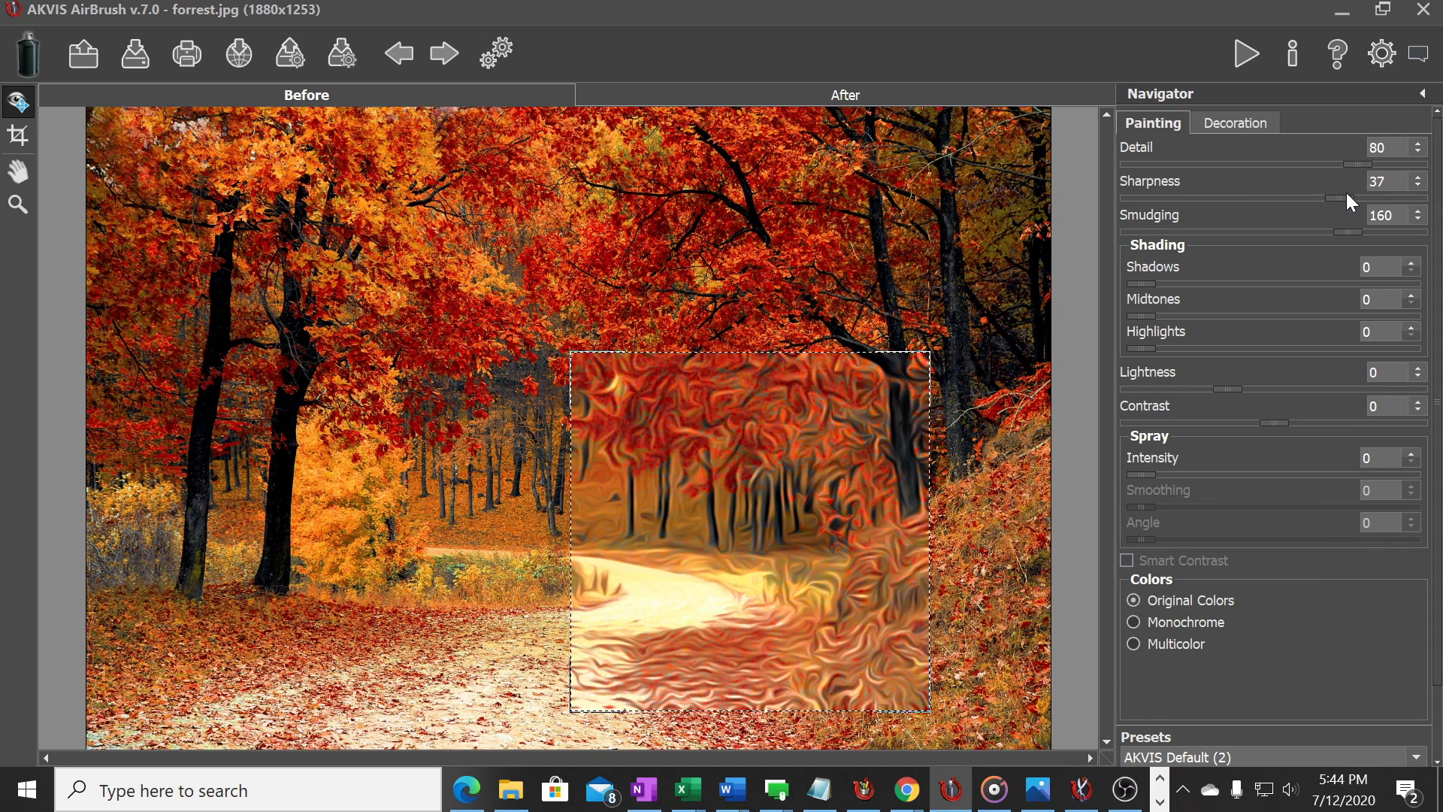
pyautogui.moveTo(1341, 195); pyautogui.dragTo(1351, 196)
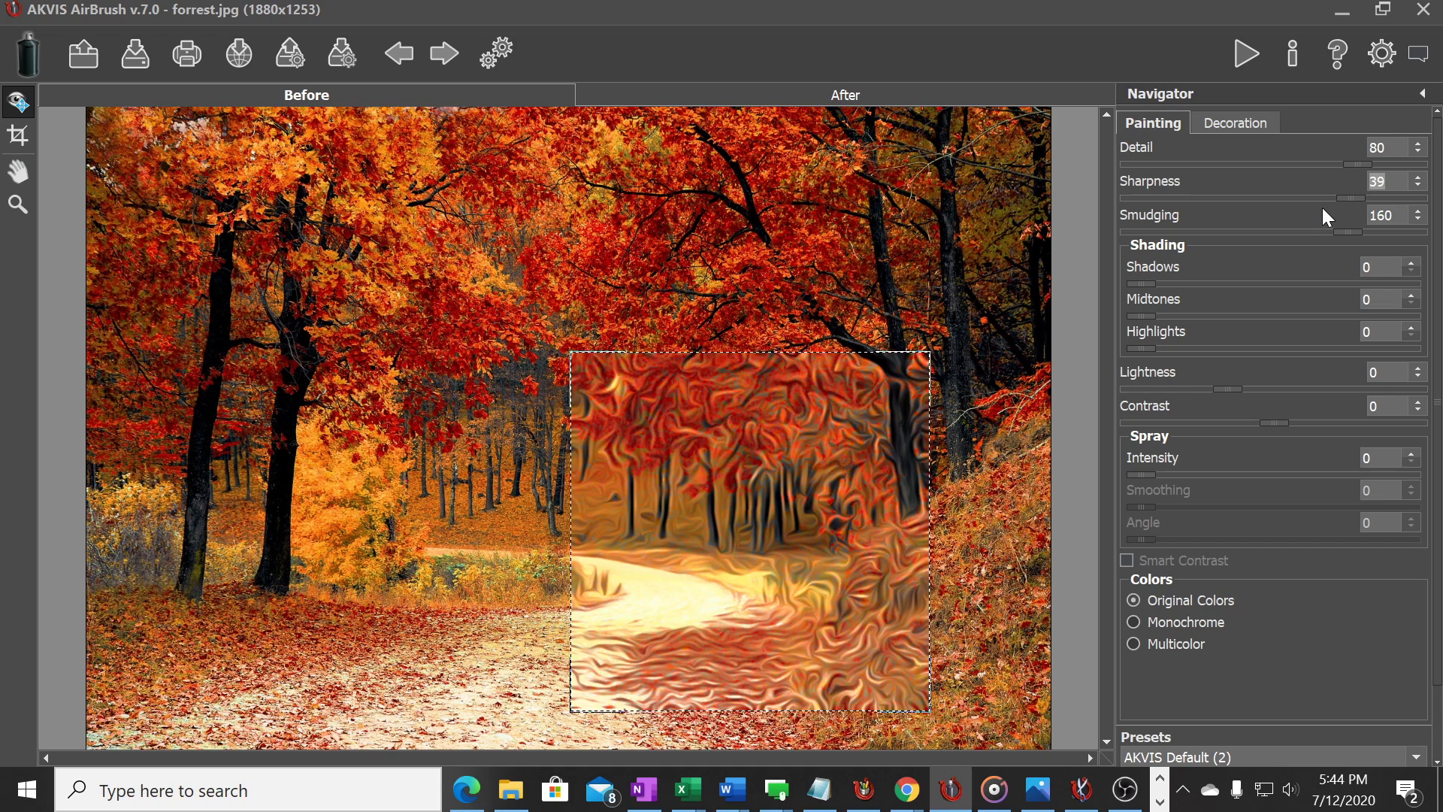
pyautogui.scroll(-1, 1360, 651)
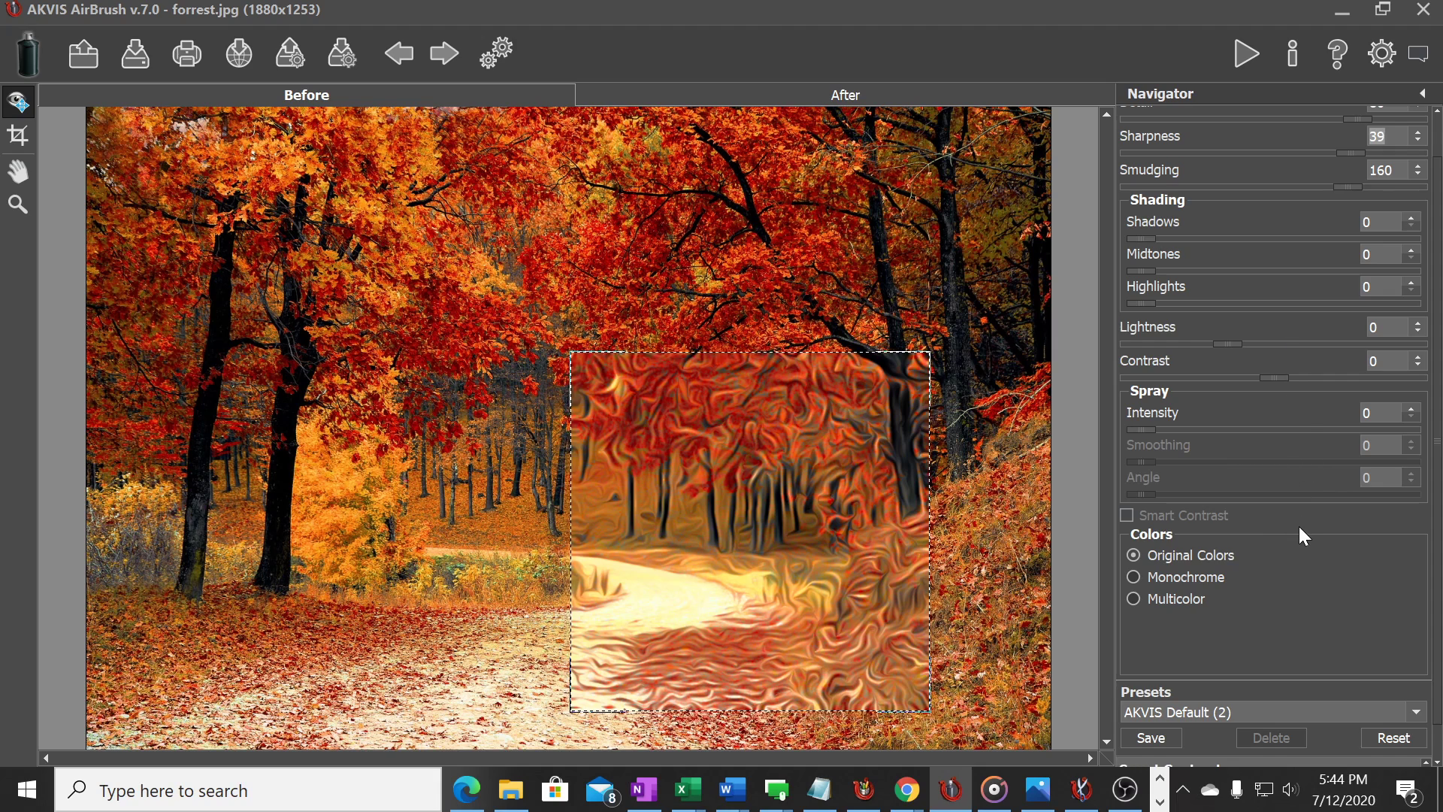
# Reset the settings, reselect Original Colors, and set Sharpness 45 with Smudging 162.
pyautogui.click(1378, 740)
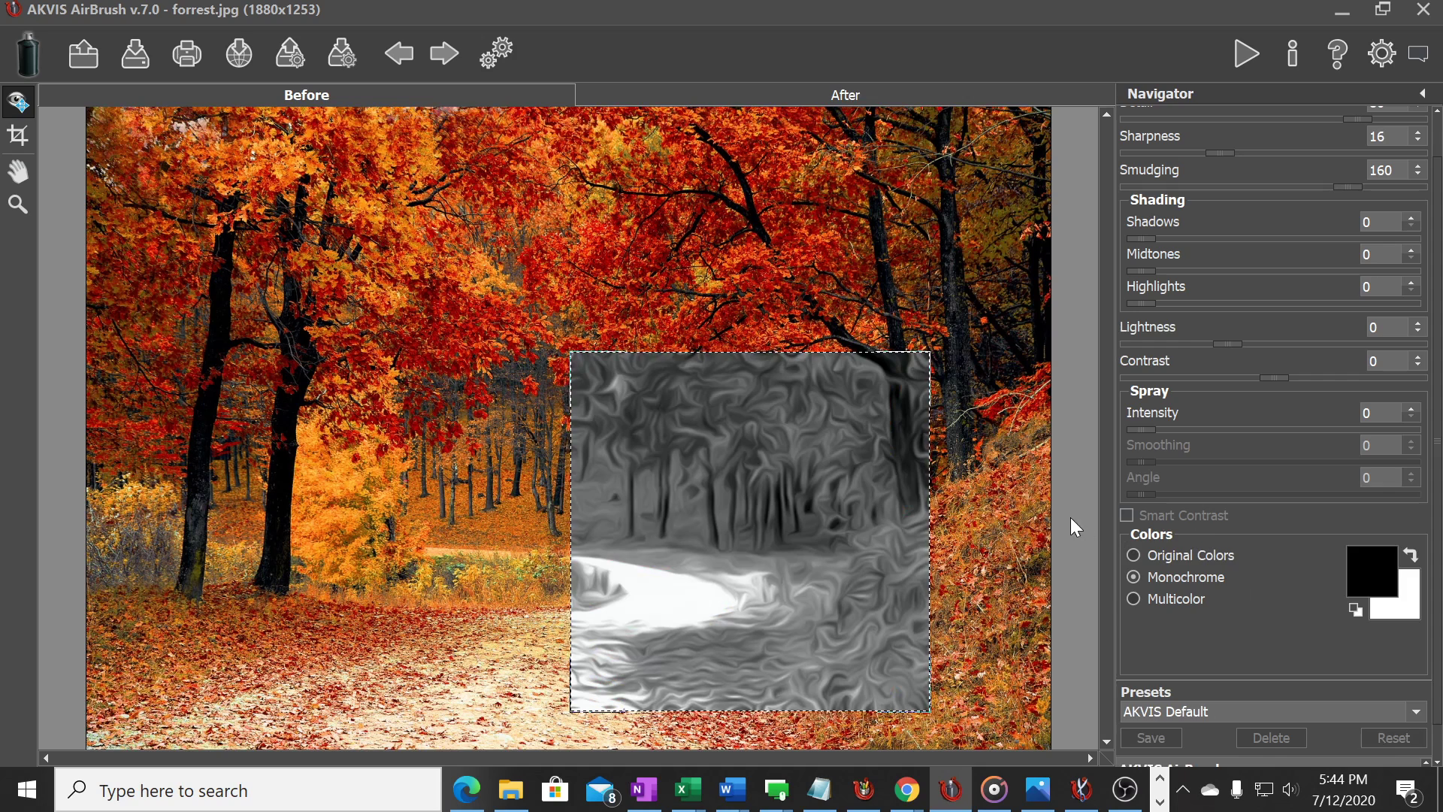
pyautogui.click(1134, 554)
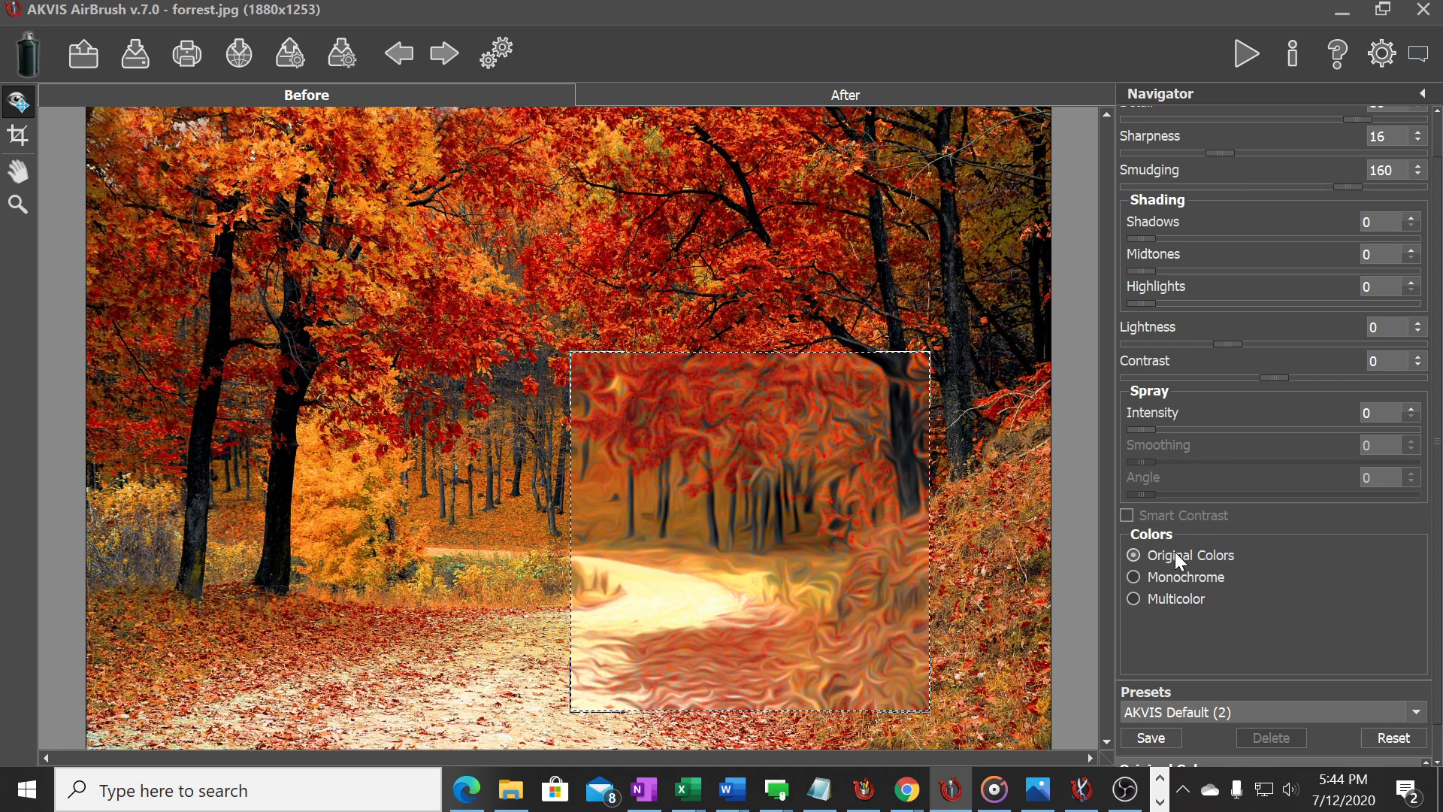
pyautogui.scroll(2, 1194, 184)
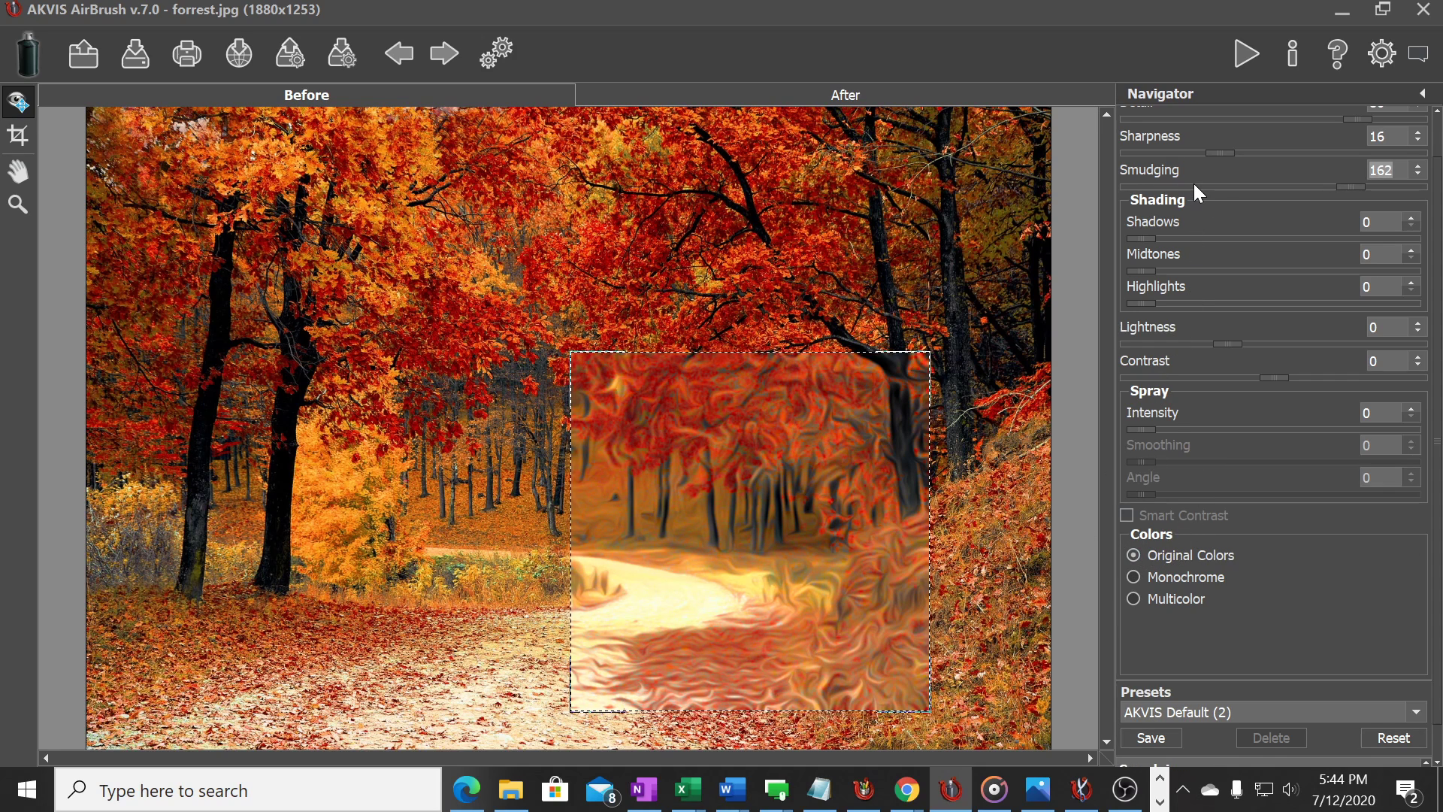
pyautogui.moveTo(1217, 153); pyautogui.dragTo(1387, 152)
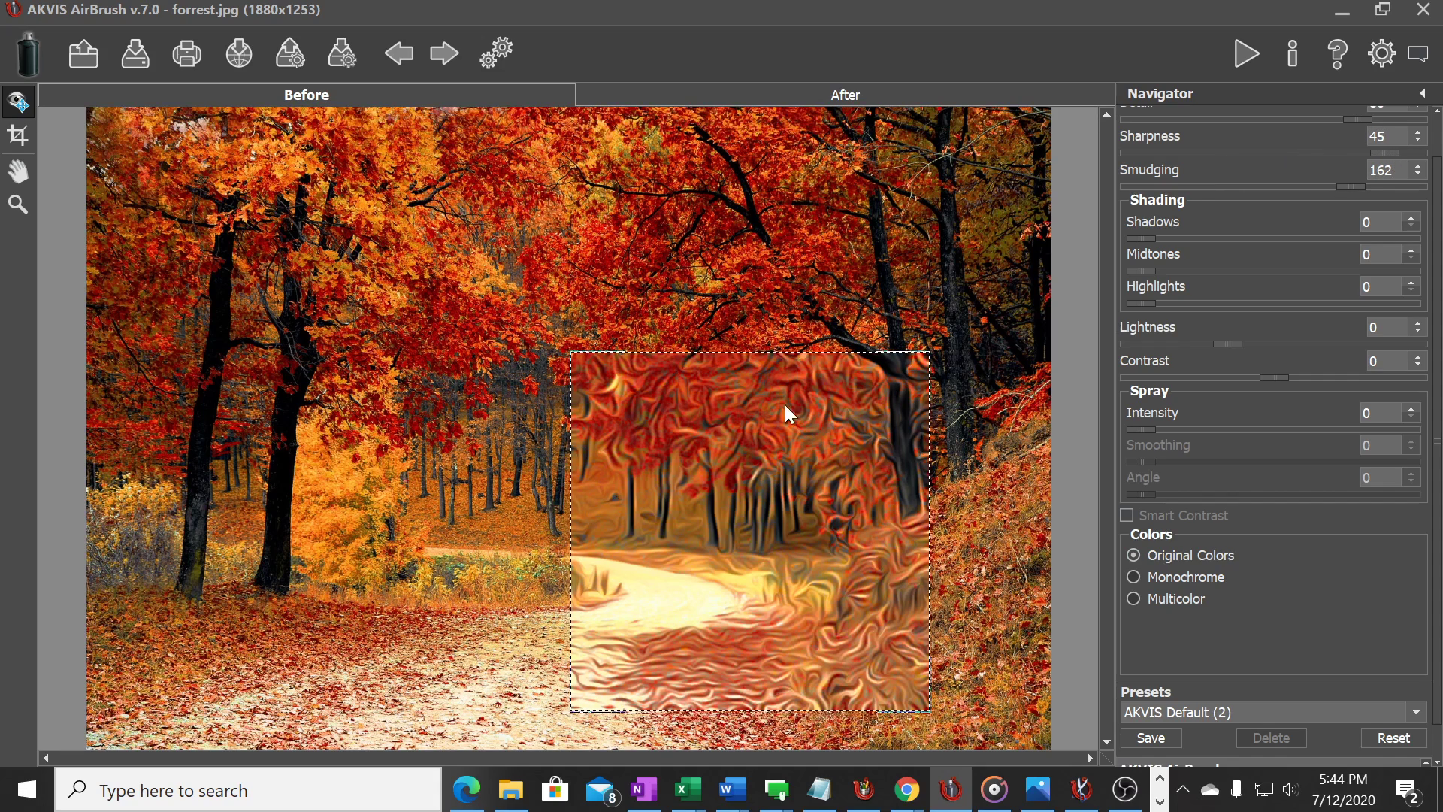
# Render with the new settings and save them as a custom preset named 'AKVIS Nate'.
pyautogui.click(832, 92)
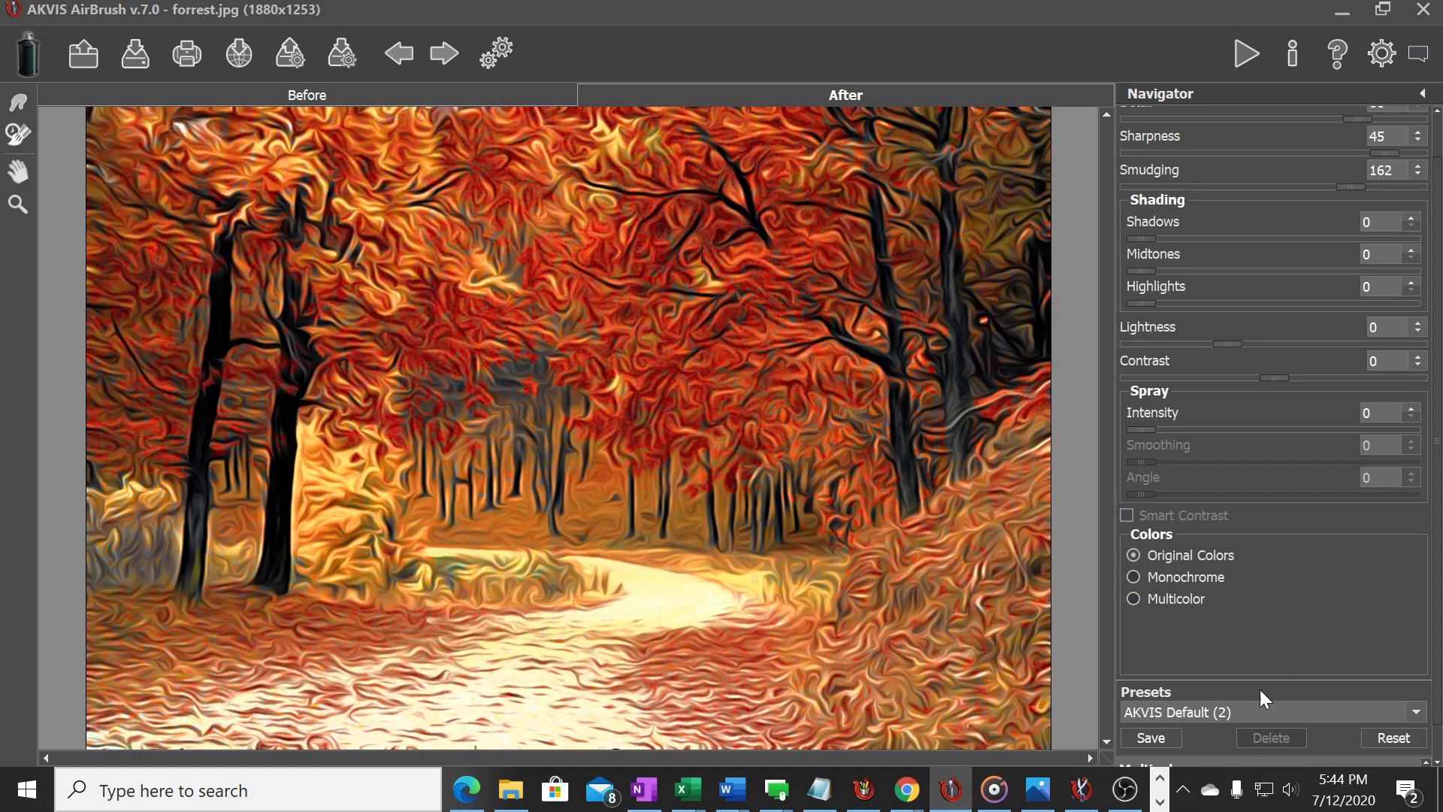
pyautogui.click(1213, 706)
pyautogui.press('BackSpace')
pyautogui.press('BackSpace')
pyautogui.press('BackSpace')
pyautogui.press('BackSpace')
pyautogui.press('BackSpace')
pyautogui.press('BackSpace')
pyautogui.press('BackSpace')
pyautogui.press('BackSpace')
pyautogui.press('BackSpace')
pyautogui.press('BackSpace')
pyautogui.press('BackSpace')
pyautogui.write('NA')
pyautogui.press('BackSpace')
pyautogui.write('ate')
pyautogui.click(1163, 733)
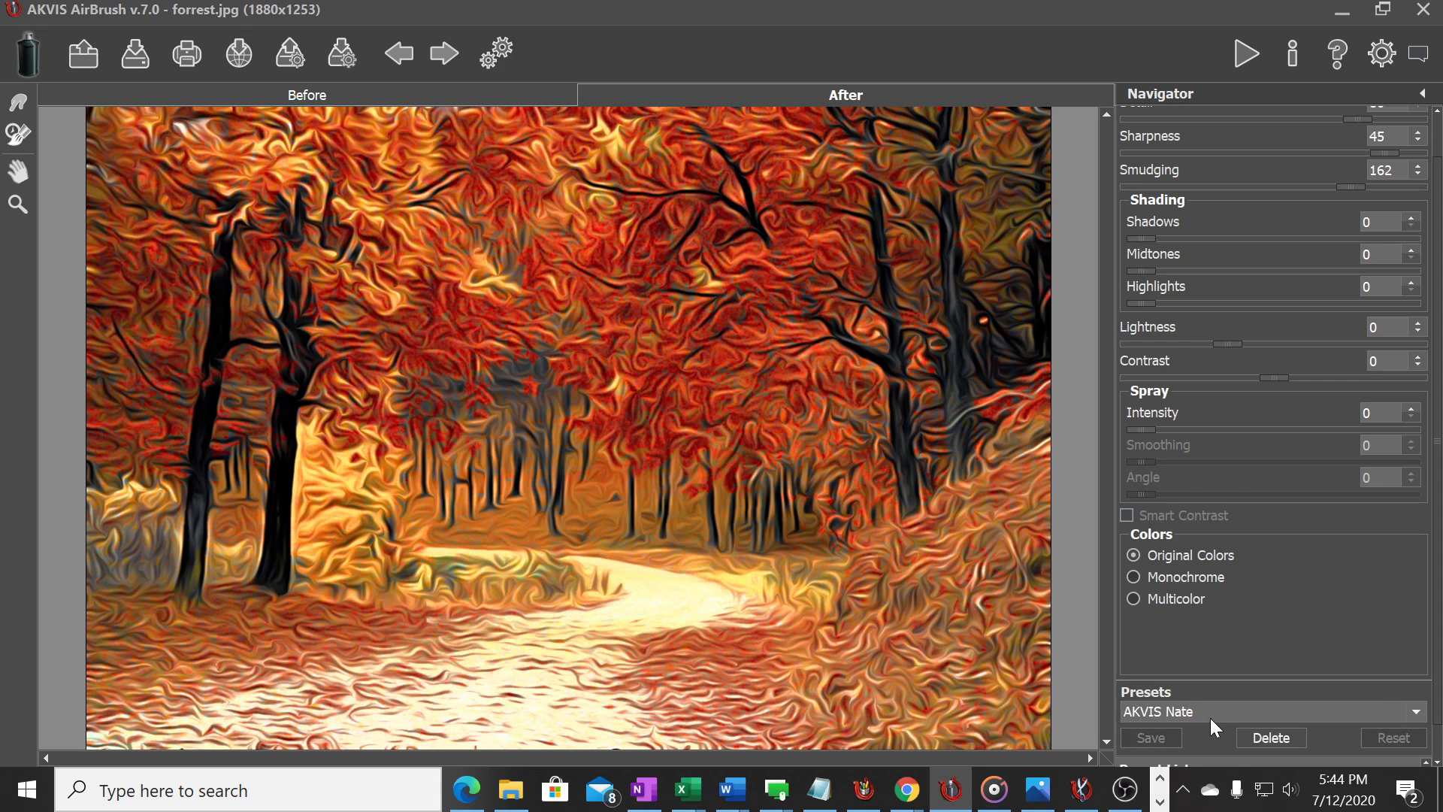
# Select the AKVIS Nate preset and render the whole image with it.
pyautogui.click(1319, 714)
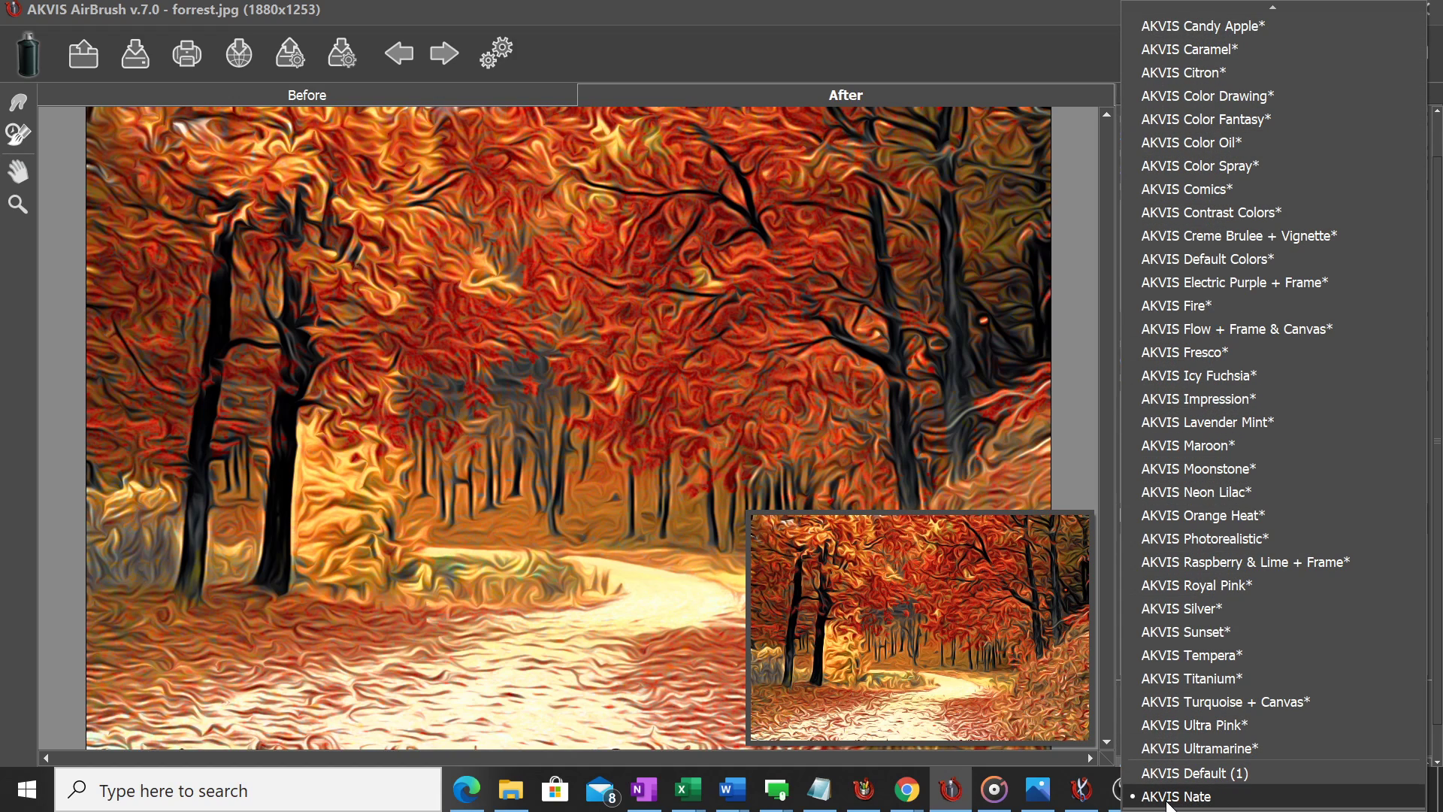
pyautogui.click(1197, 795)
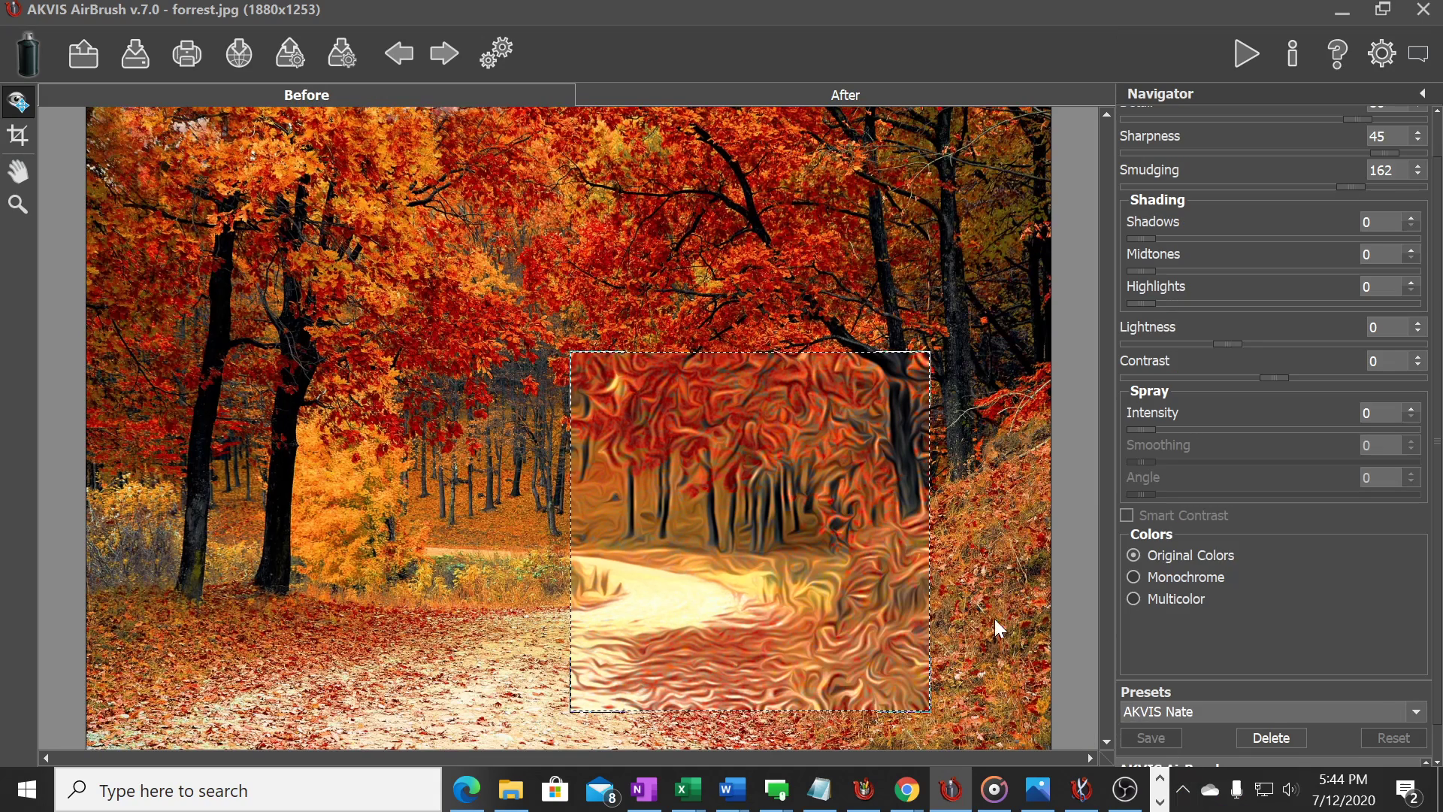
pyautogui.click(824, 92)
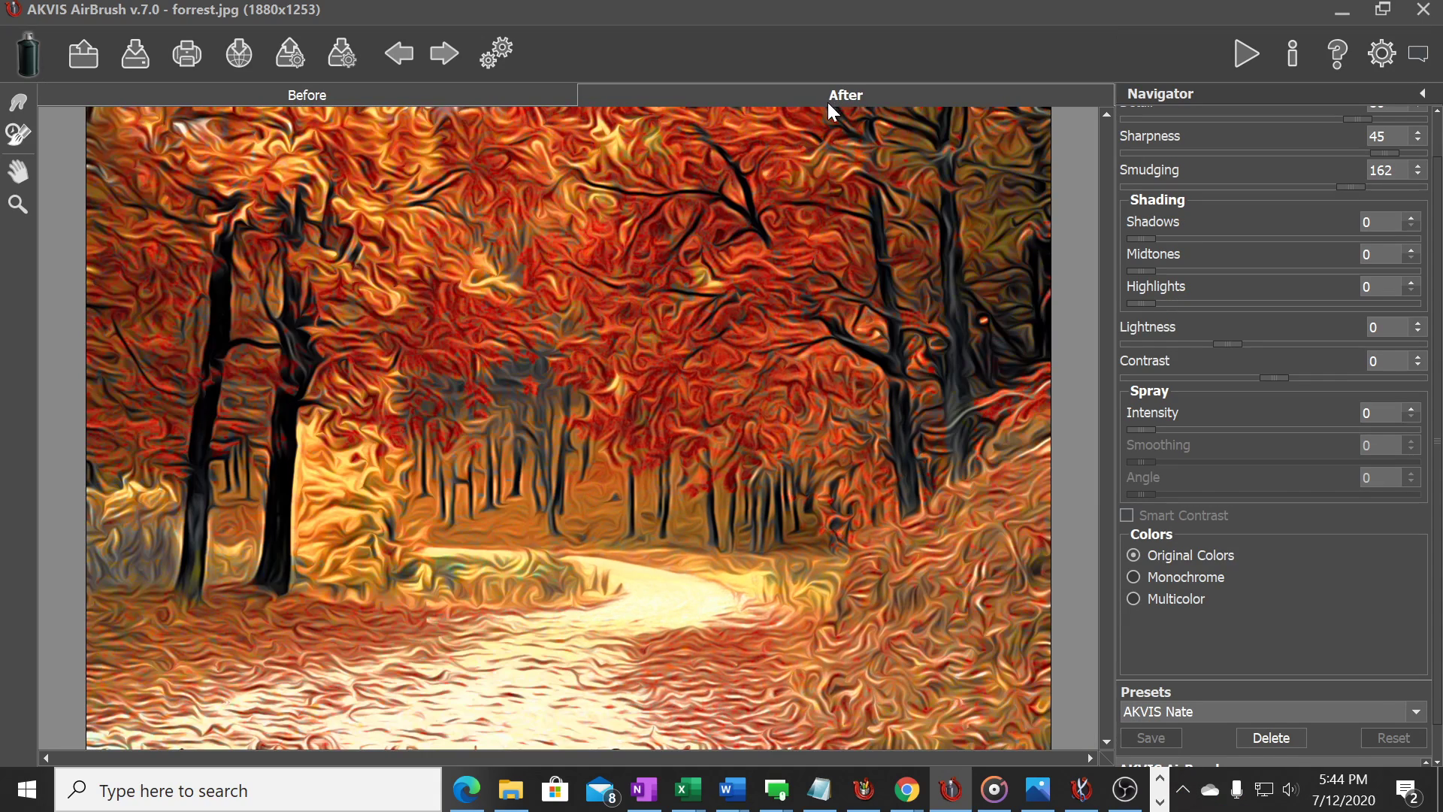
pyautogui.click(85, 60)
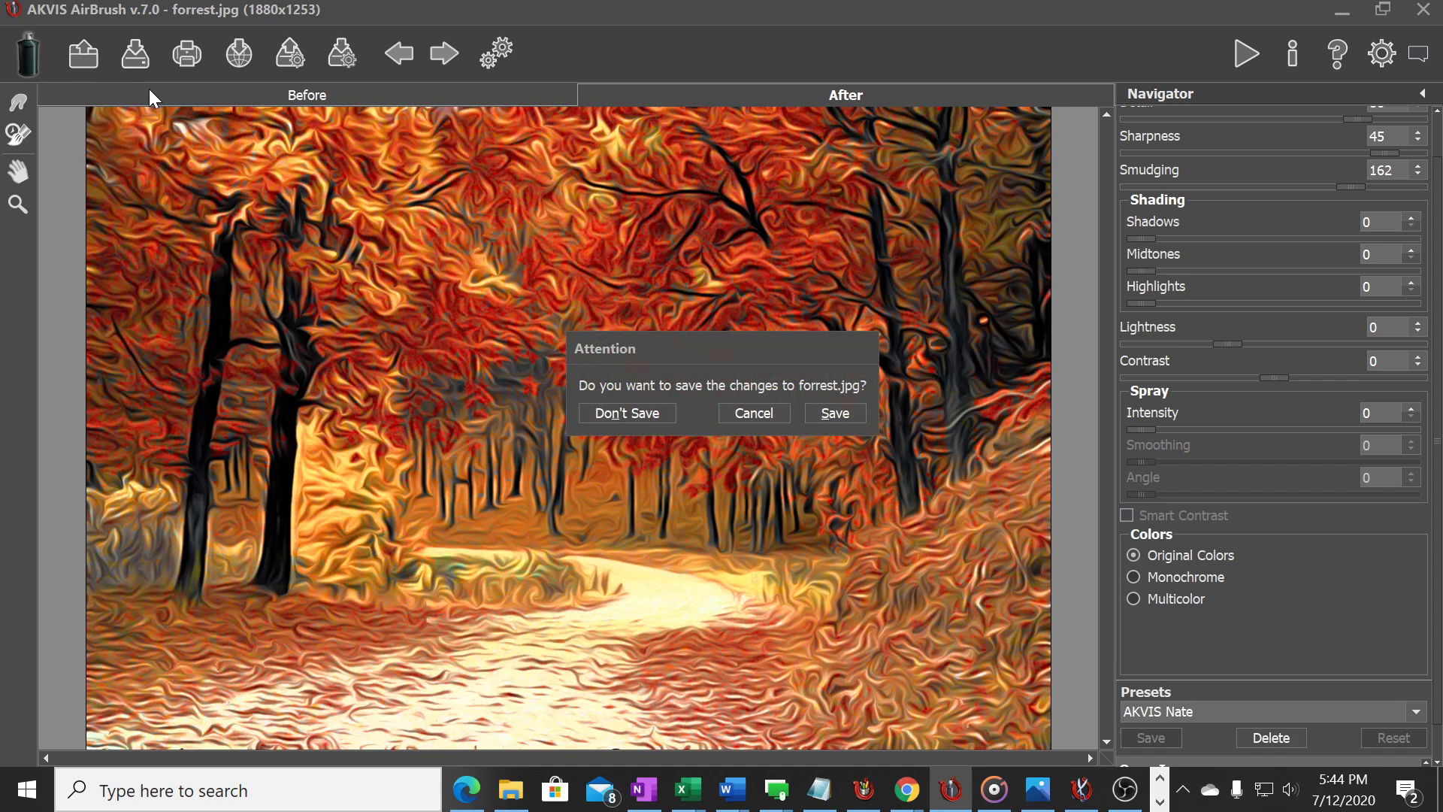
pyautogui.click(652, 419)
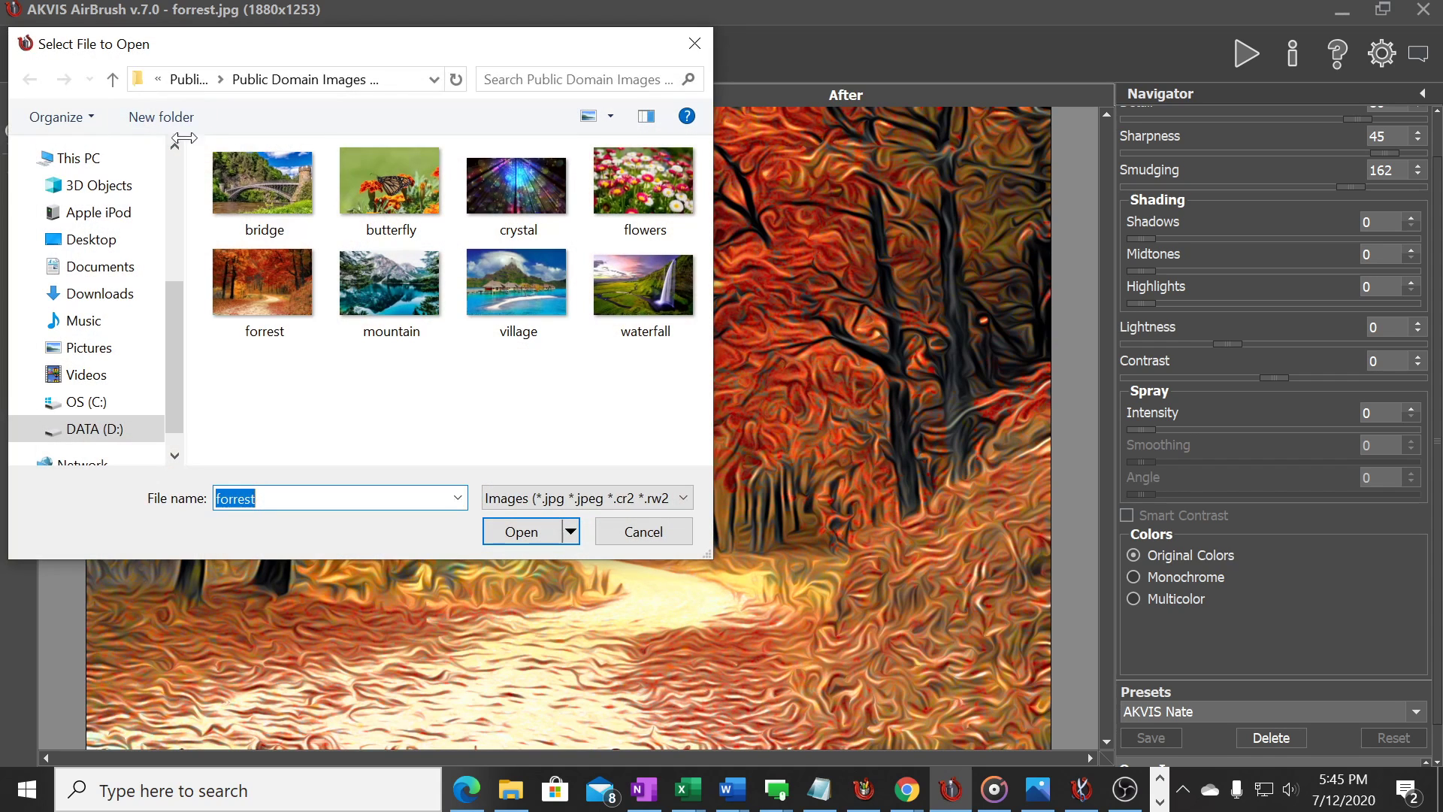
pyautogui.click(346, 188)
pyautogui.click(504, 517)
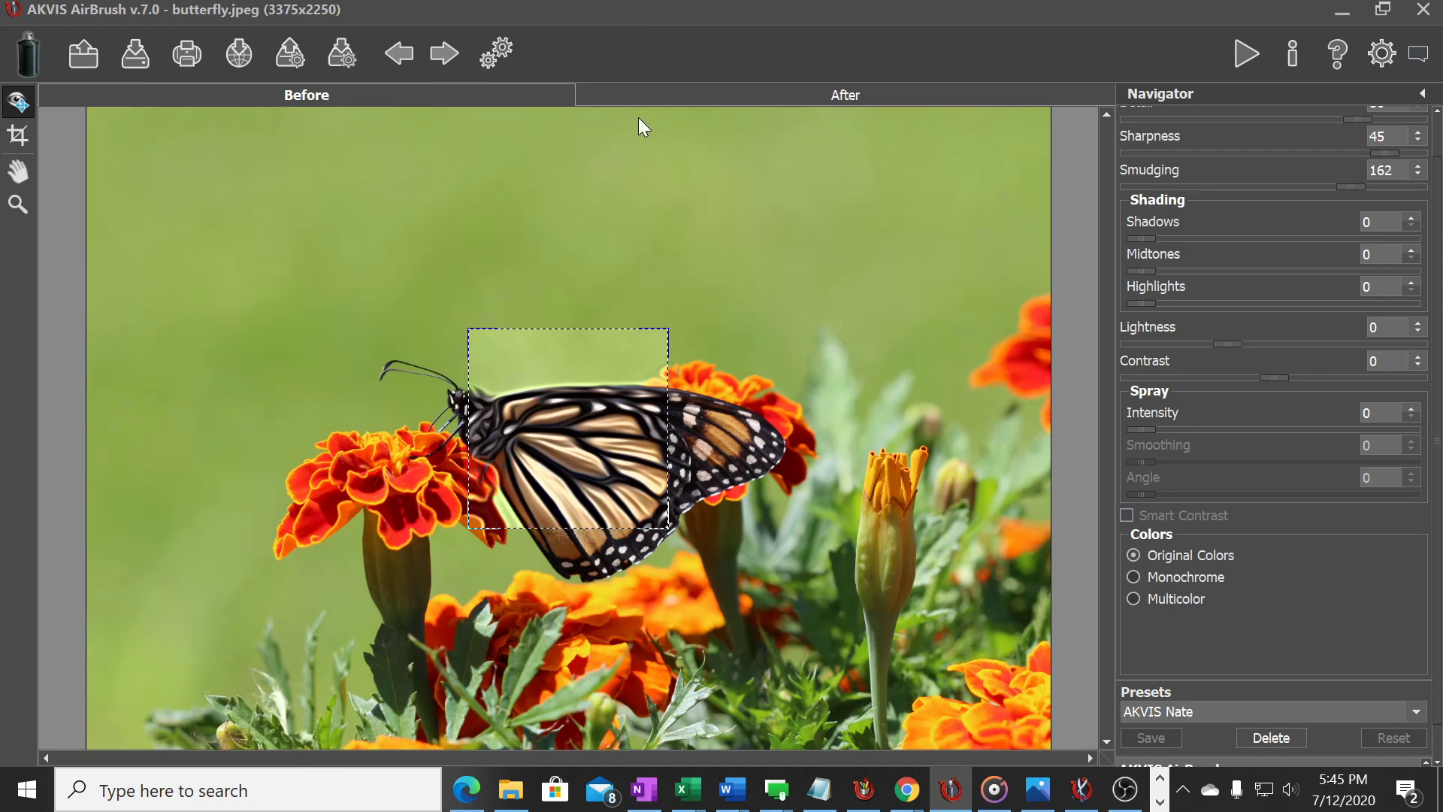
pyautogui.click(691, 90)
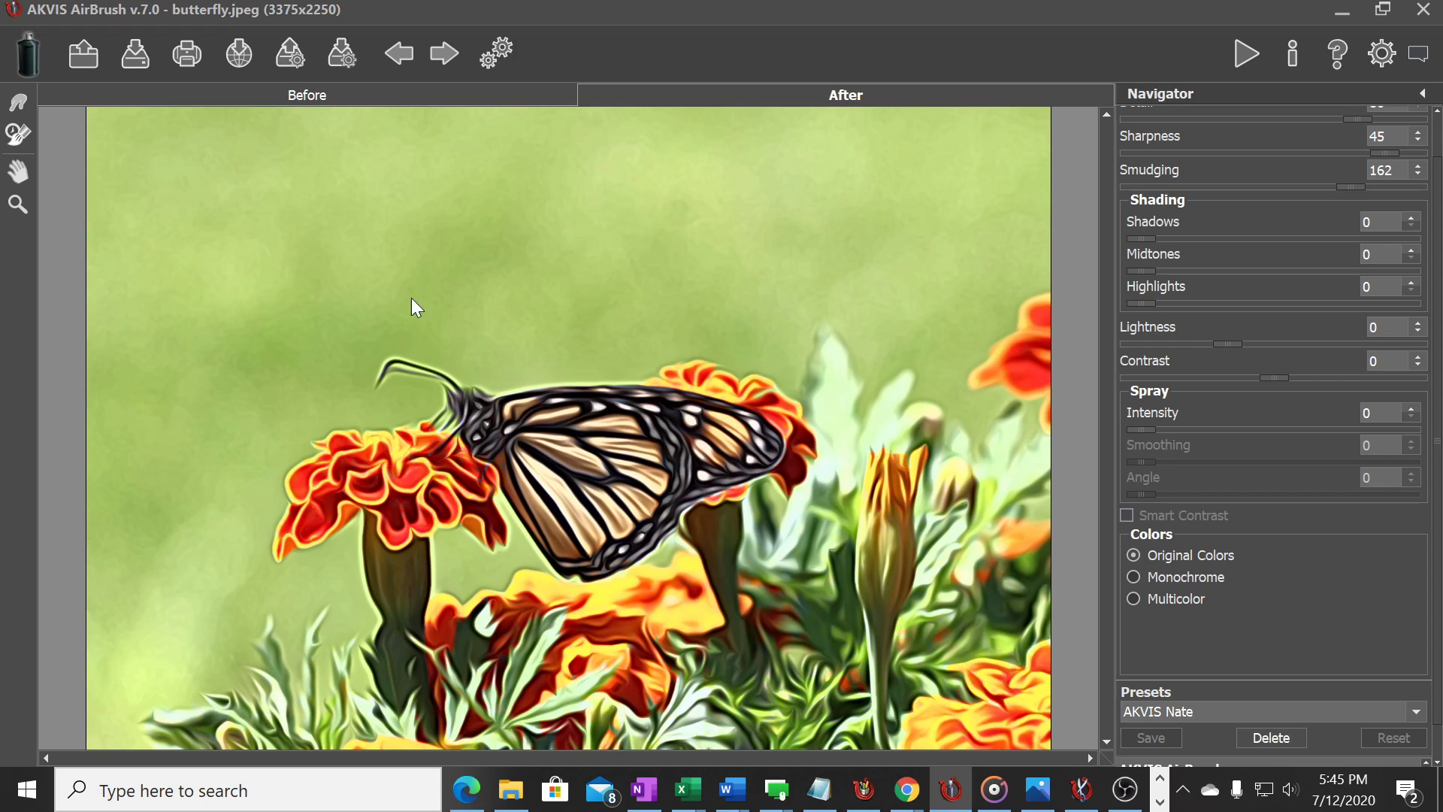
# Open Batch Processing and set the Source Folder to Public Domain Images Airbrush.
pyautogui.click(499, 53)
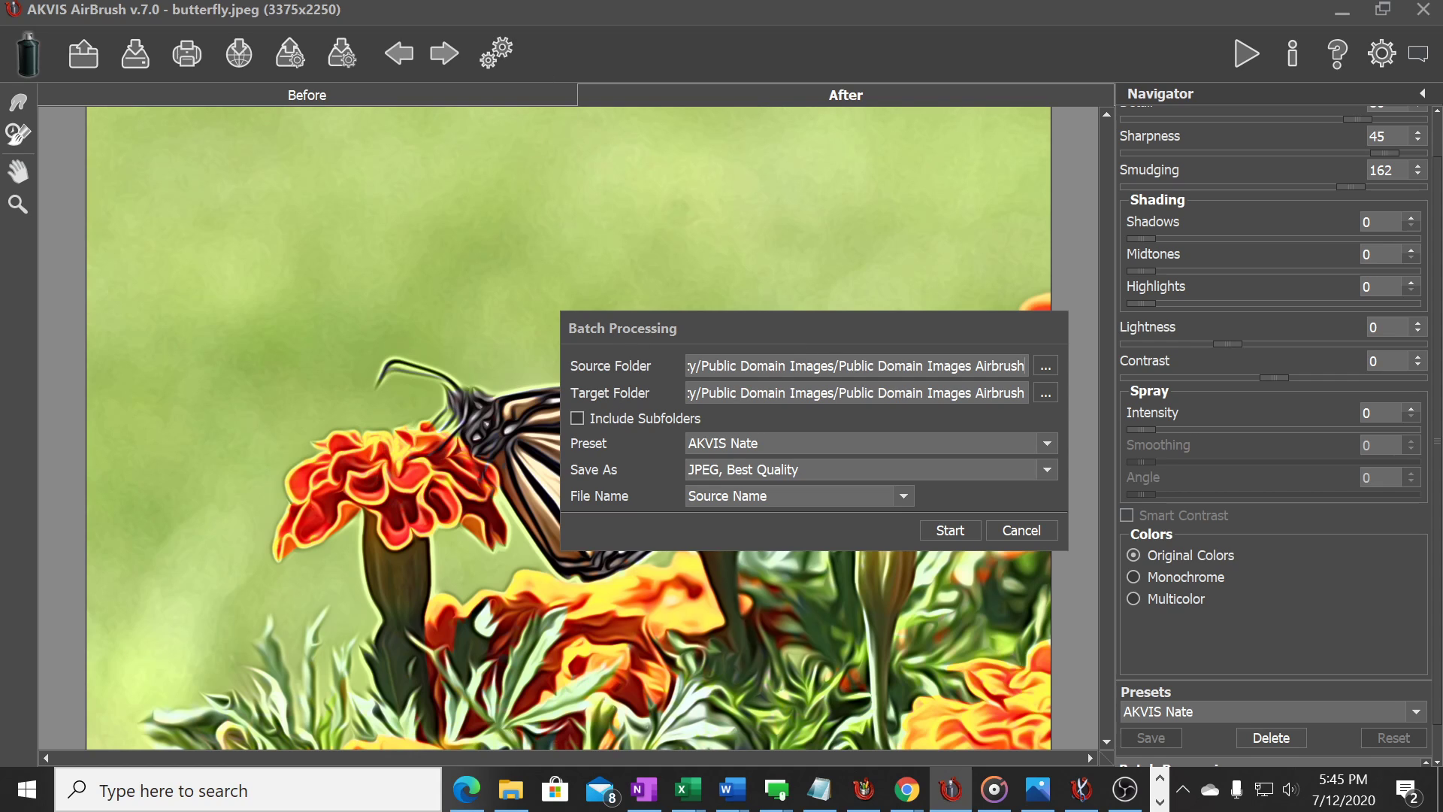
pyautogui.click(1044, 368)
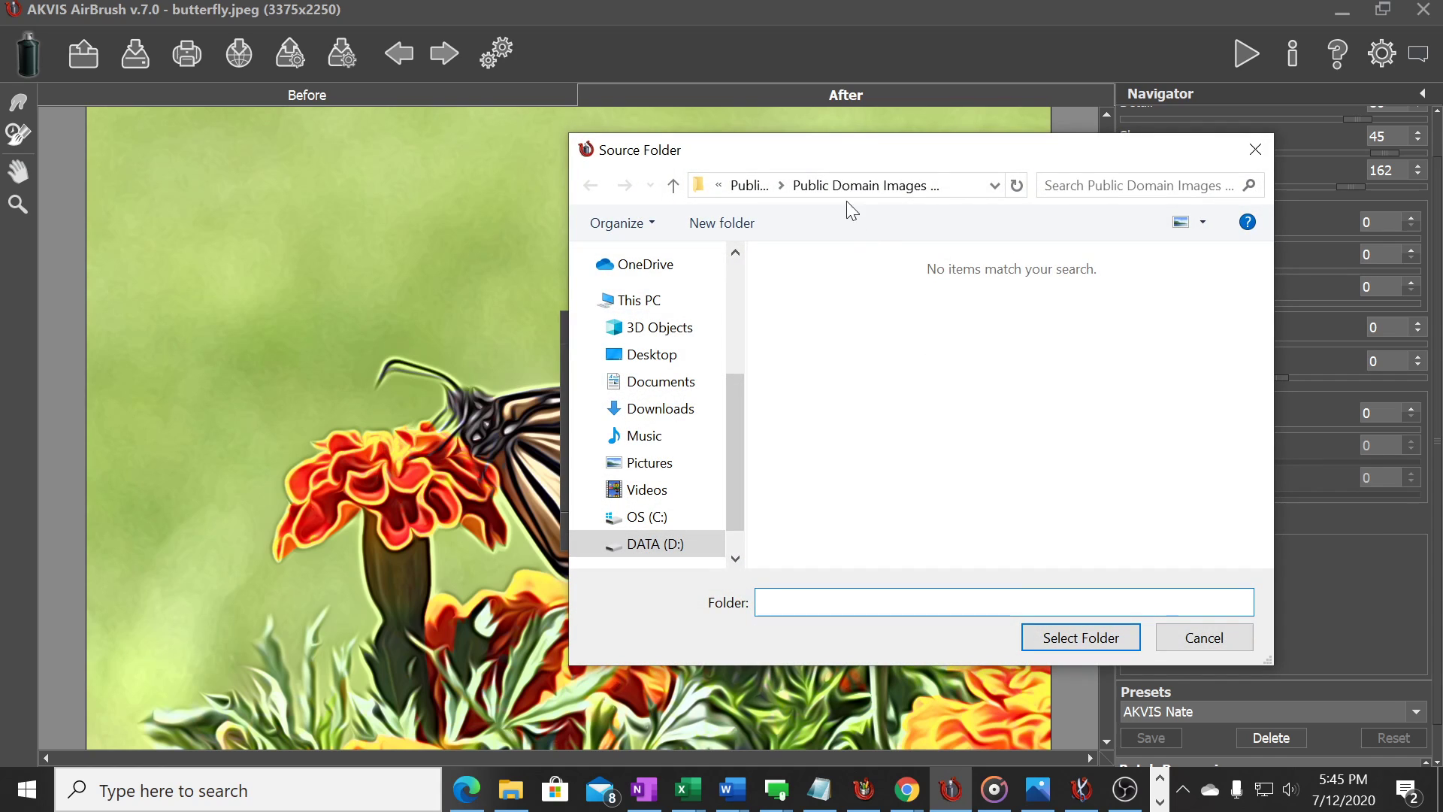
pyautogui.click(761, 187)
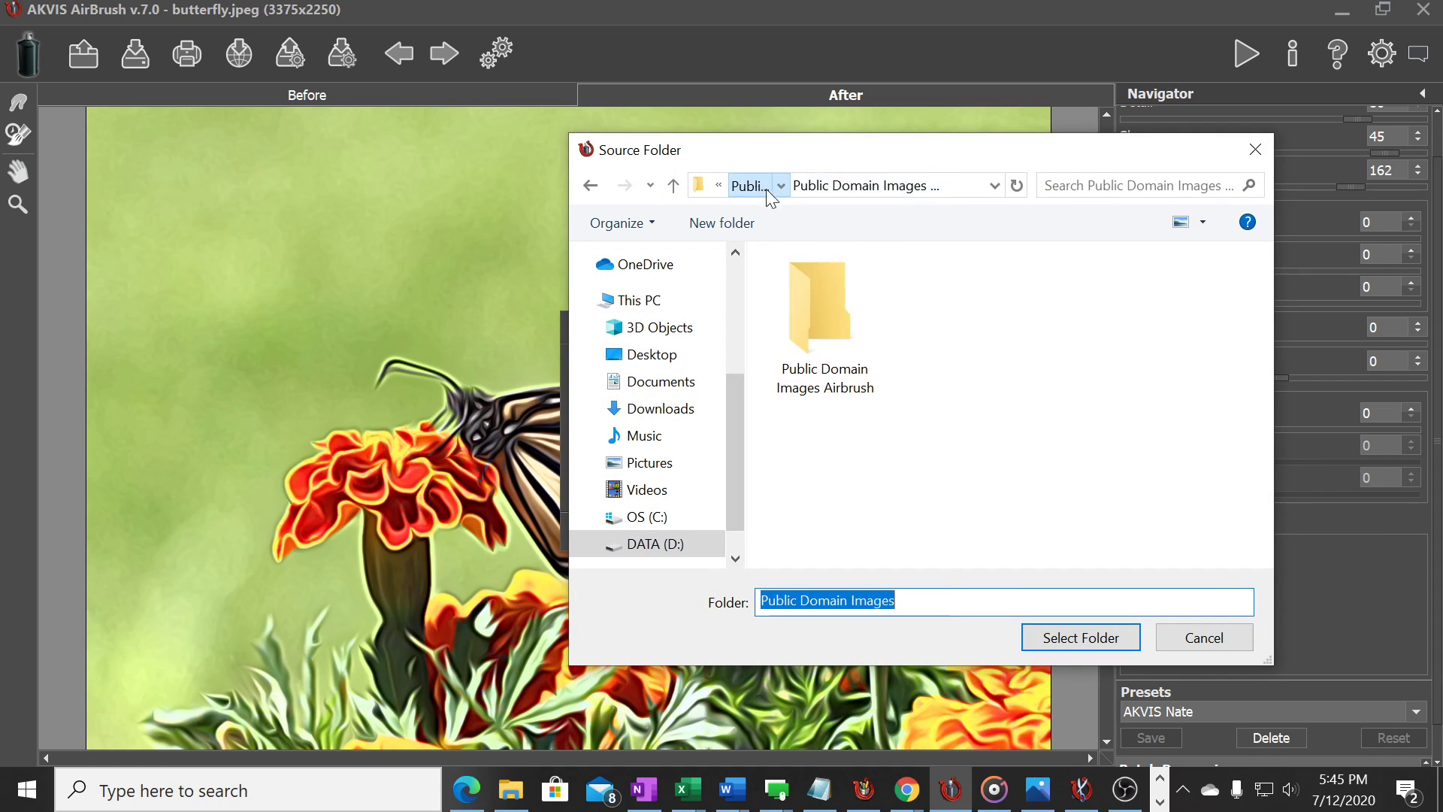
pyautogui.click(816, 300)
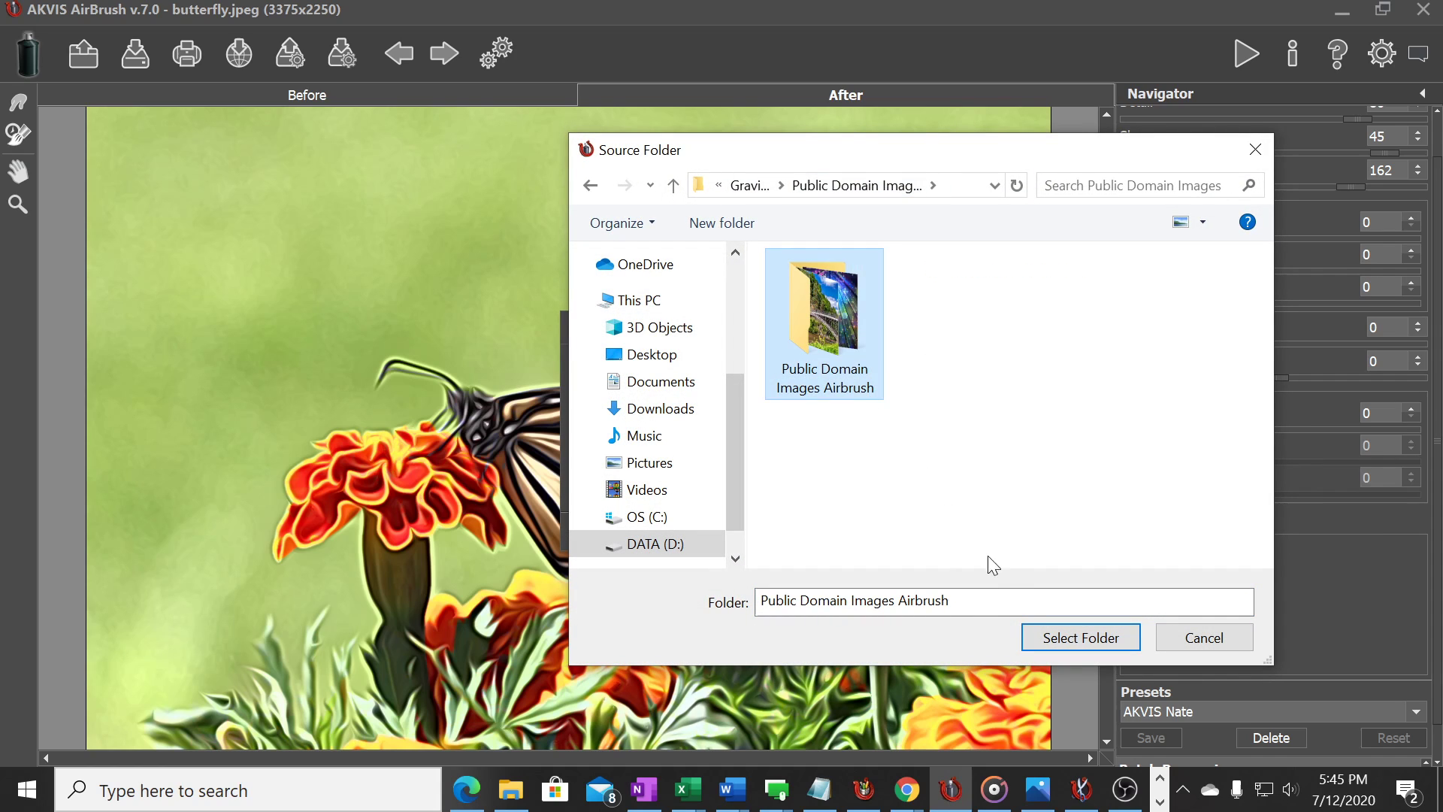
pyautogui.click(1052, 638)
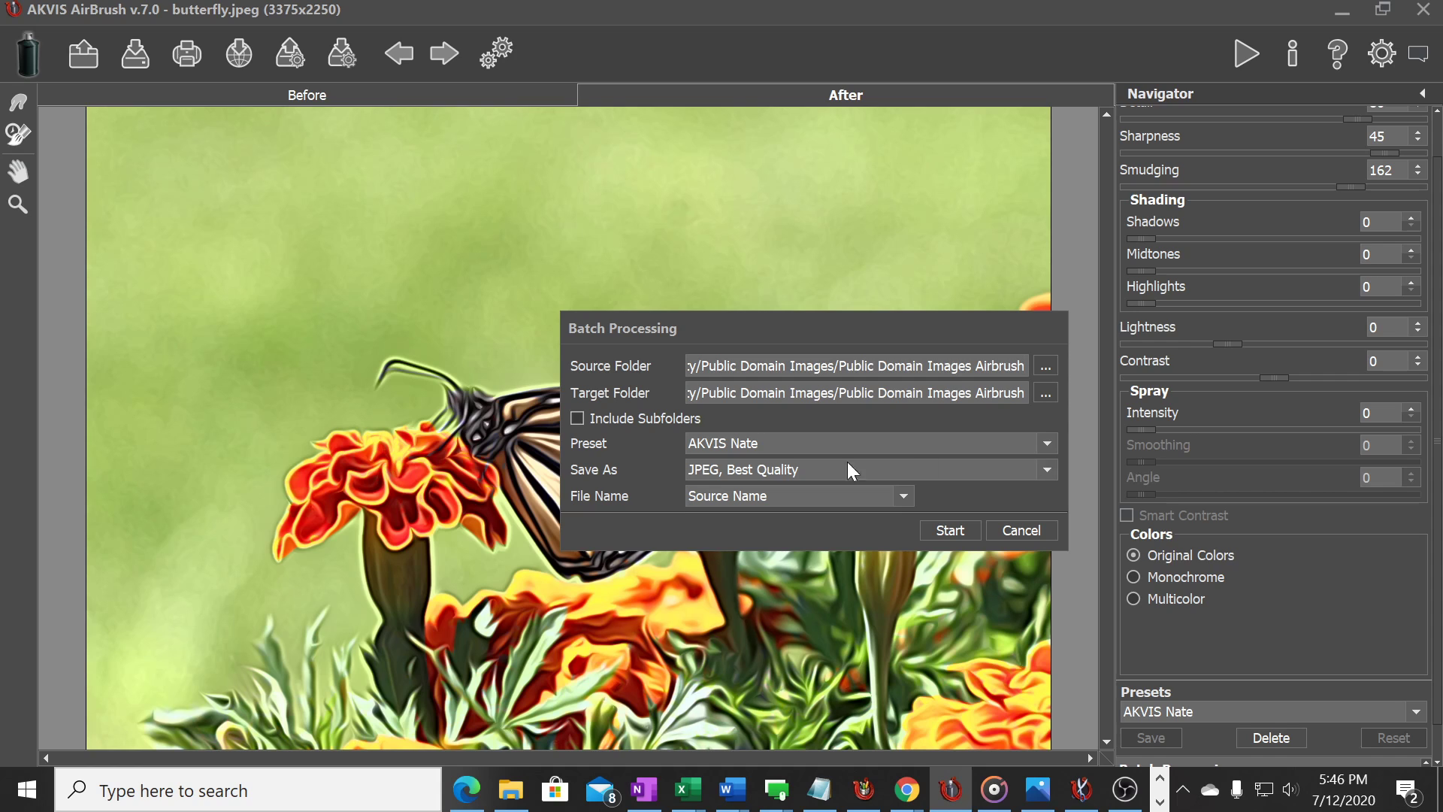
# Set the Target Folder to Public Domain Images Airbrush as well.
pyautogui.click(1046, 393)
pyautogui.click(758, 186)
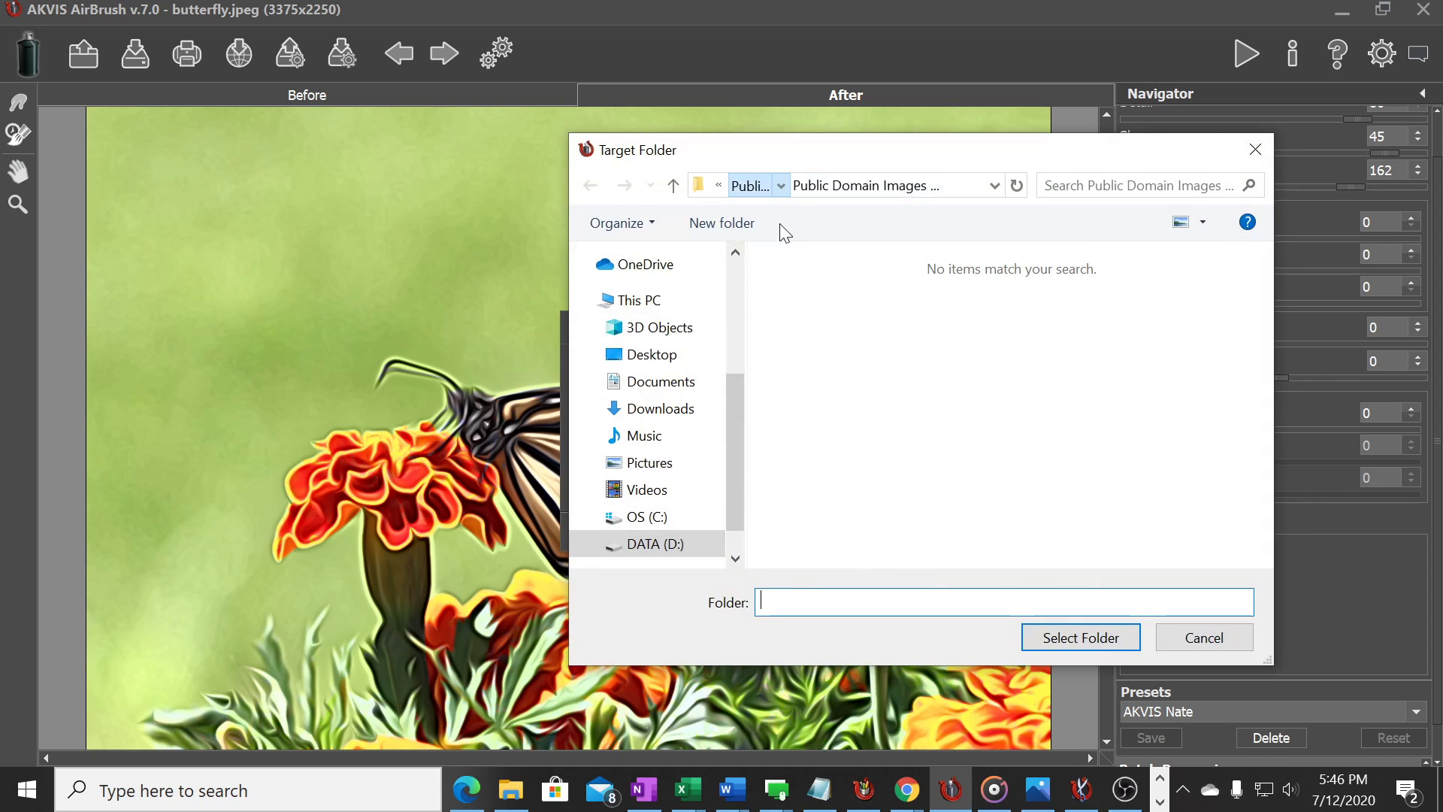
pyautogui.click(809, 306)
pyautogui.click(1035, 639)
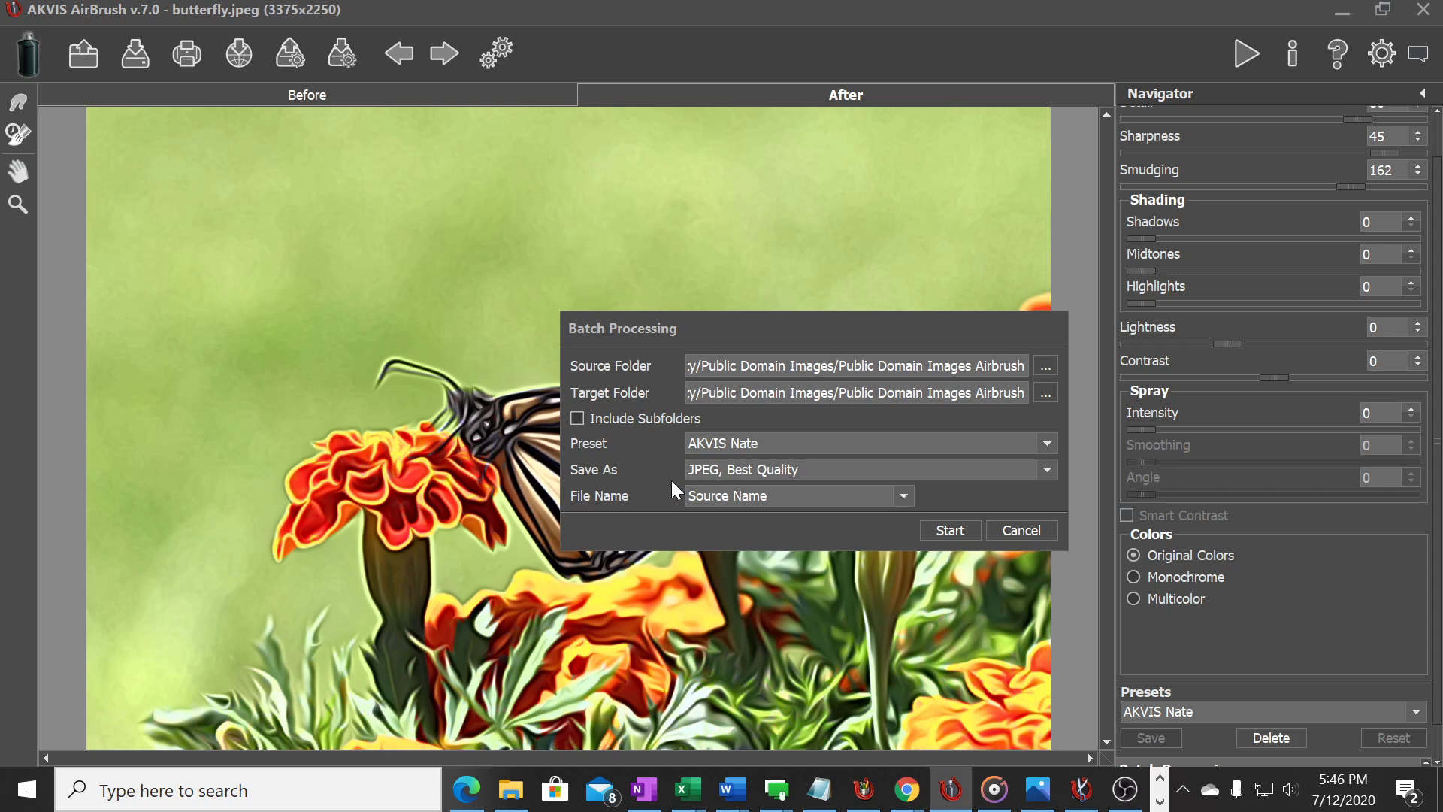
# Keep JPEG, Best Quality output and batch-process all 8 images with the AKVIS Nate preset.
pyautogui.click(720, 472)
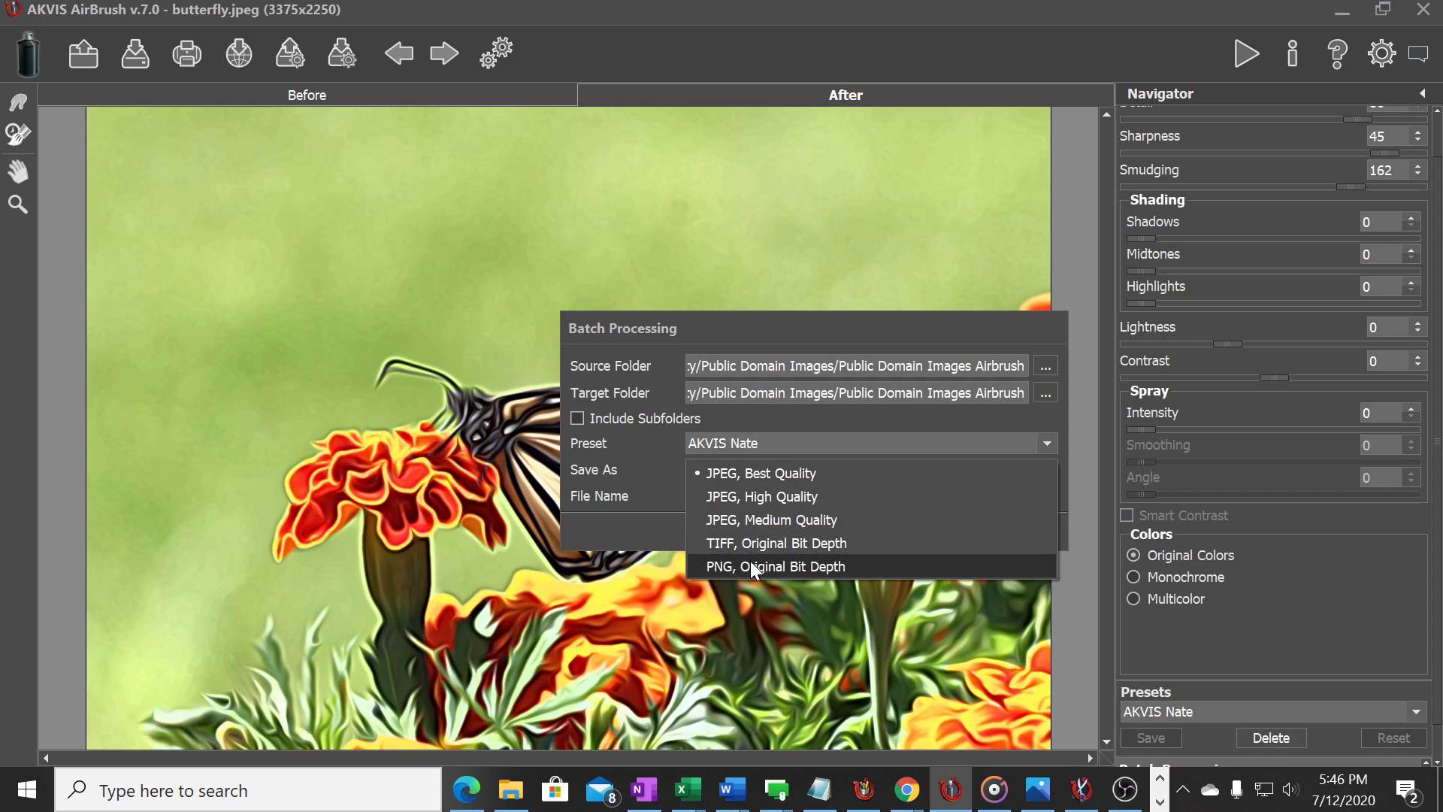
pyautogui.click(738, 474)
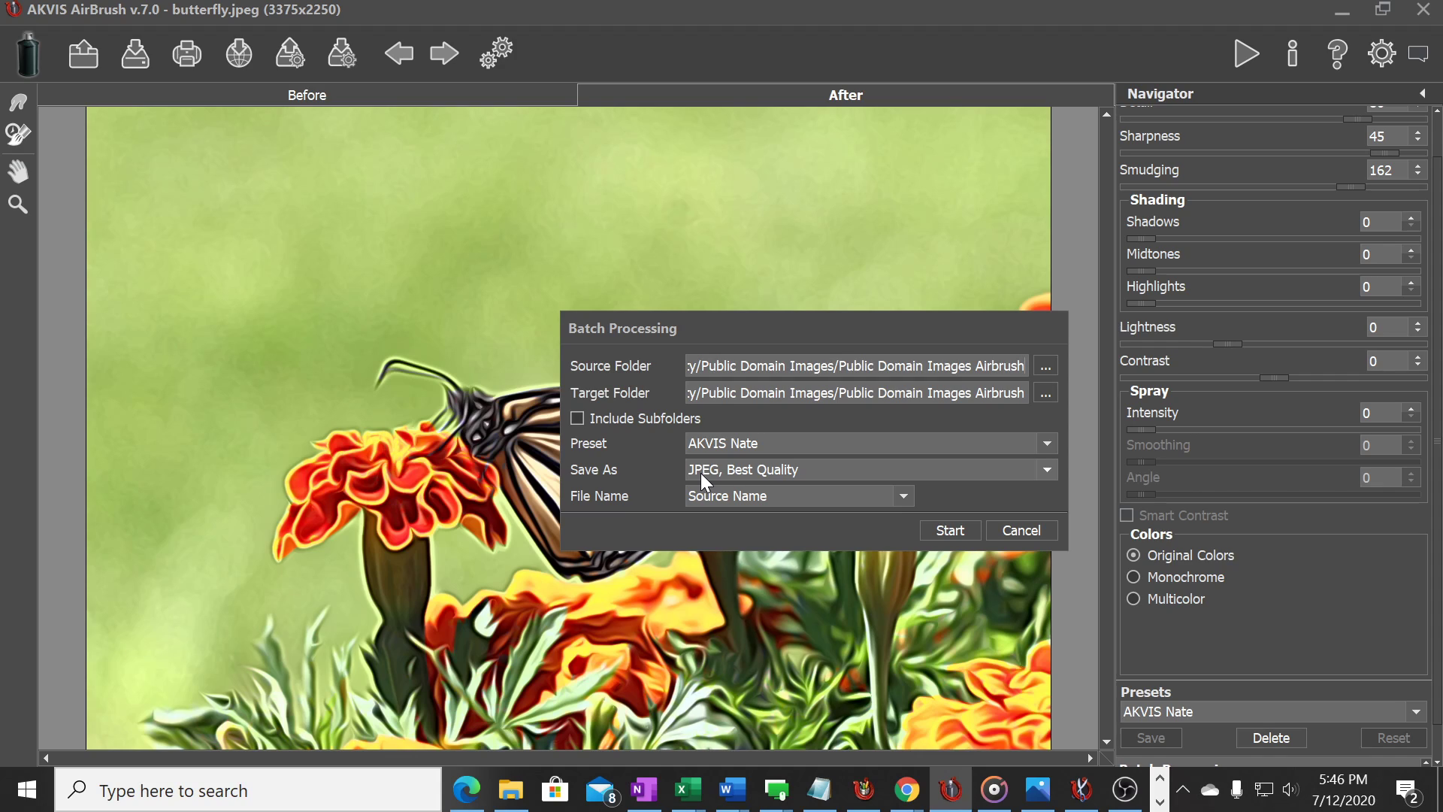
pyautogui.click(945, 529)
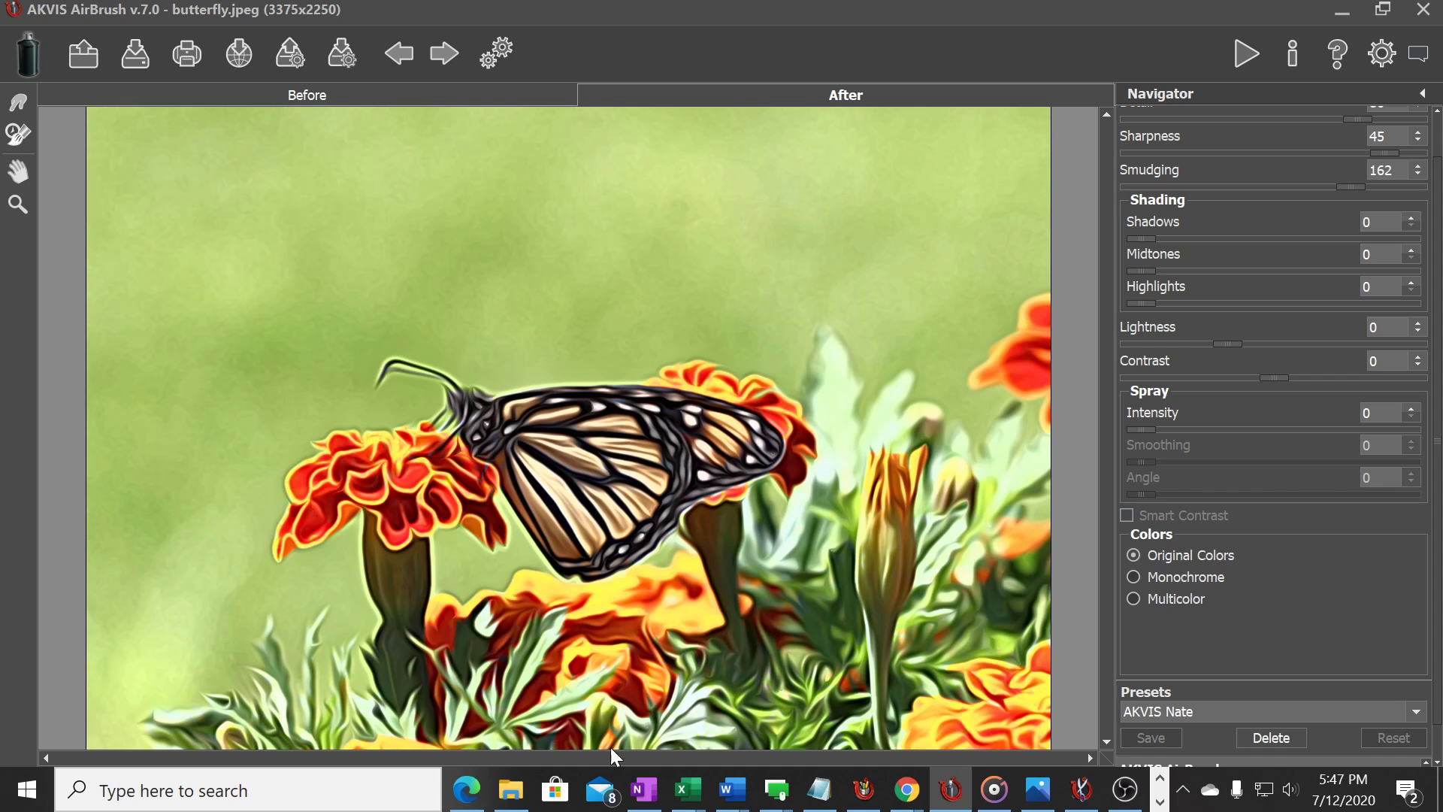
# Open bridge.jpeg in Photos from the Public Domain Images Airbrush folder in File Explorer.
pyautogui.click(510, 789)
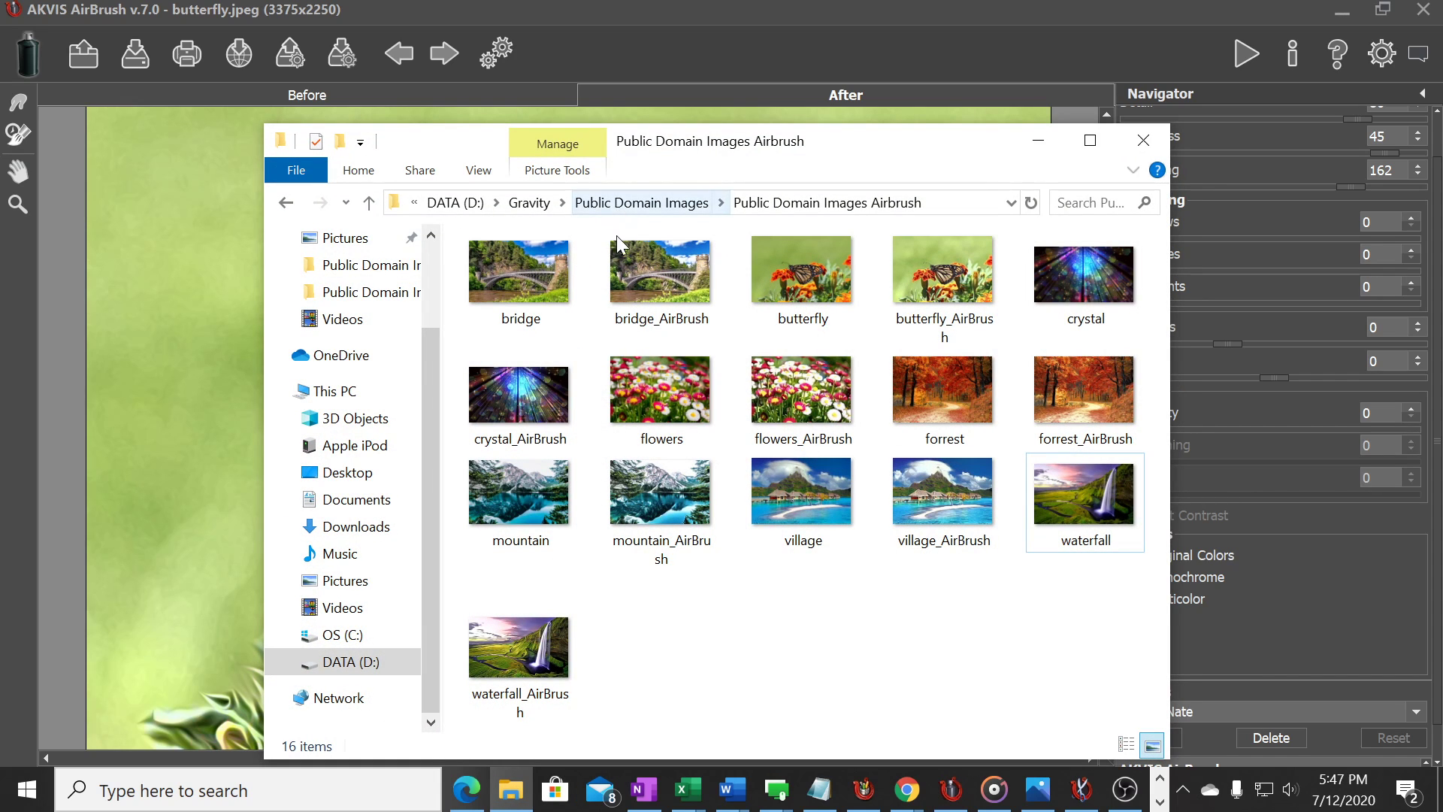
pyautogui.click(534, 282)
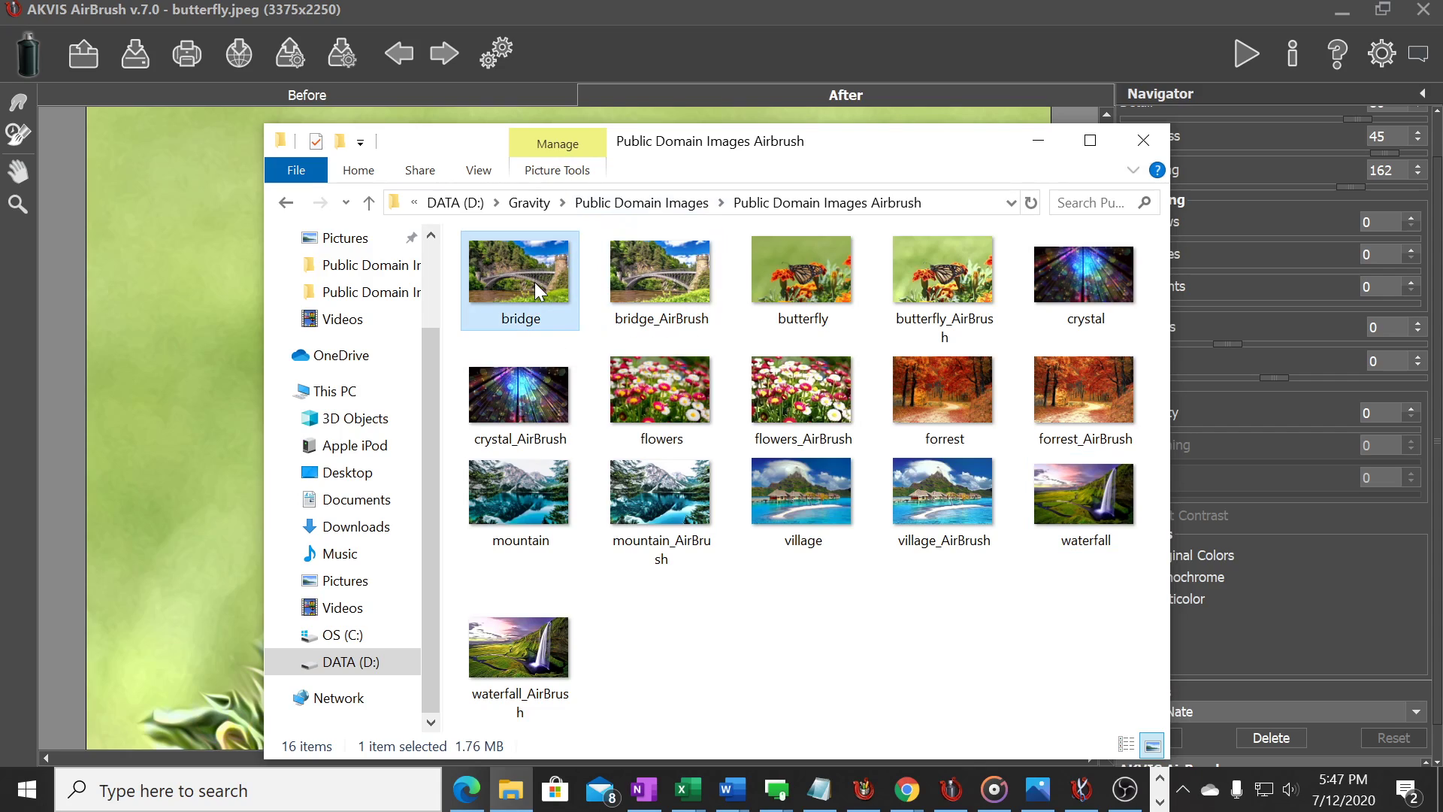
pyautogui.doubleClick(534, 281)
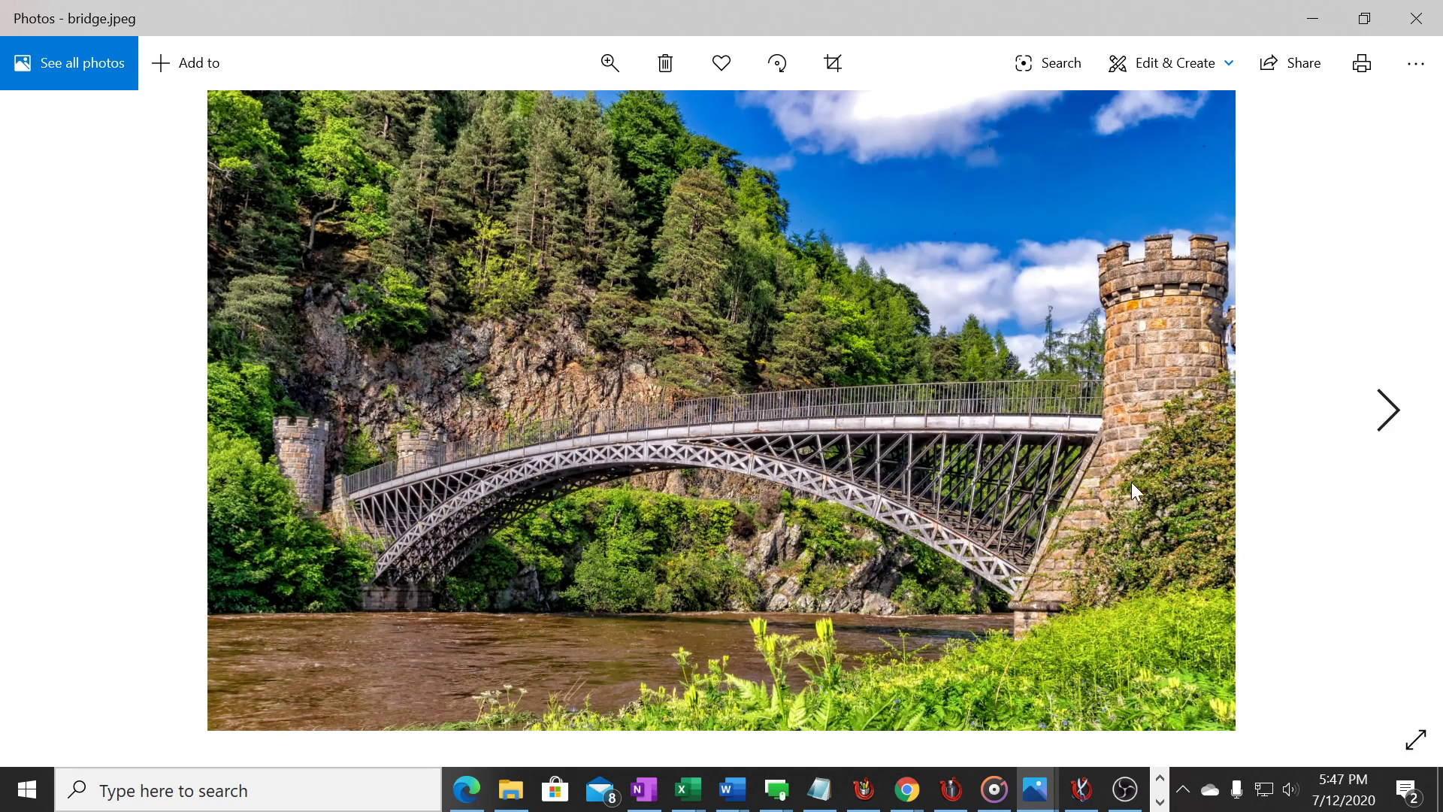
# Step through each original and _AirBrush copy: bridge, butterfly, crystal, flowers, forrest, mountain, village, waterfall.
pyautogui.click(1387, 417)
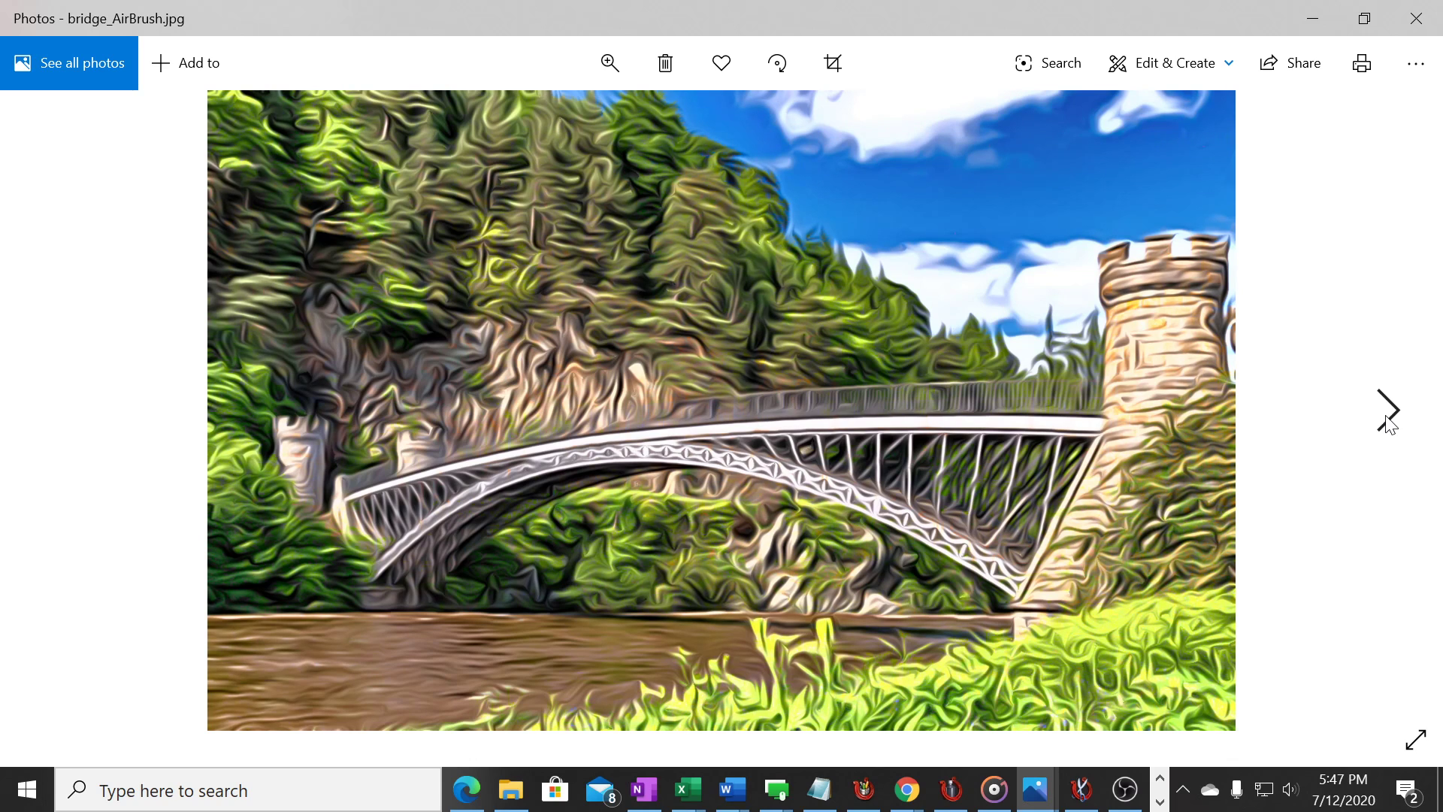
pyautogui.click(1387, 423)
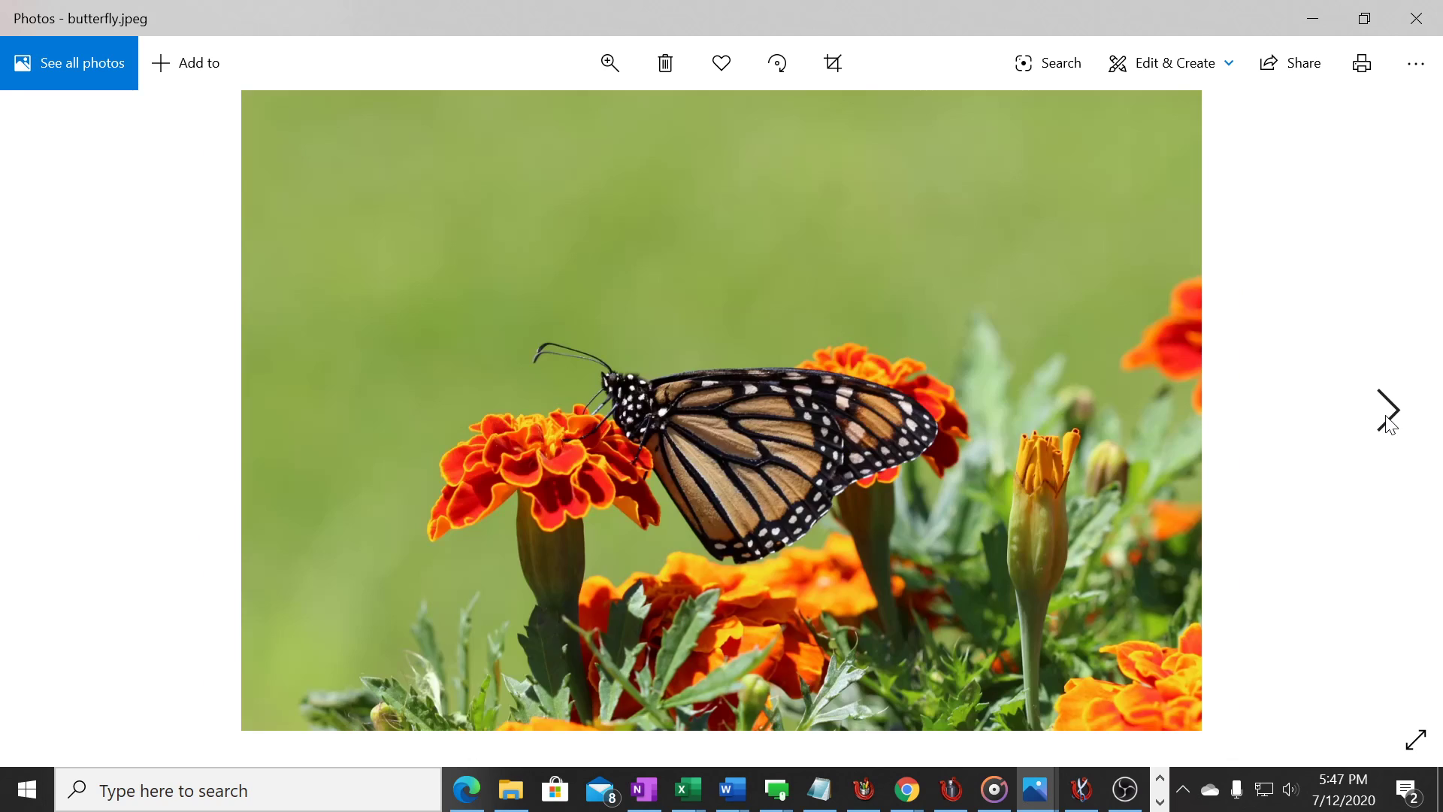
pyautogui.click(1387, 423)
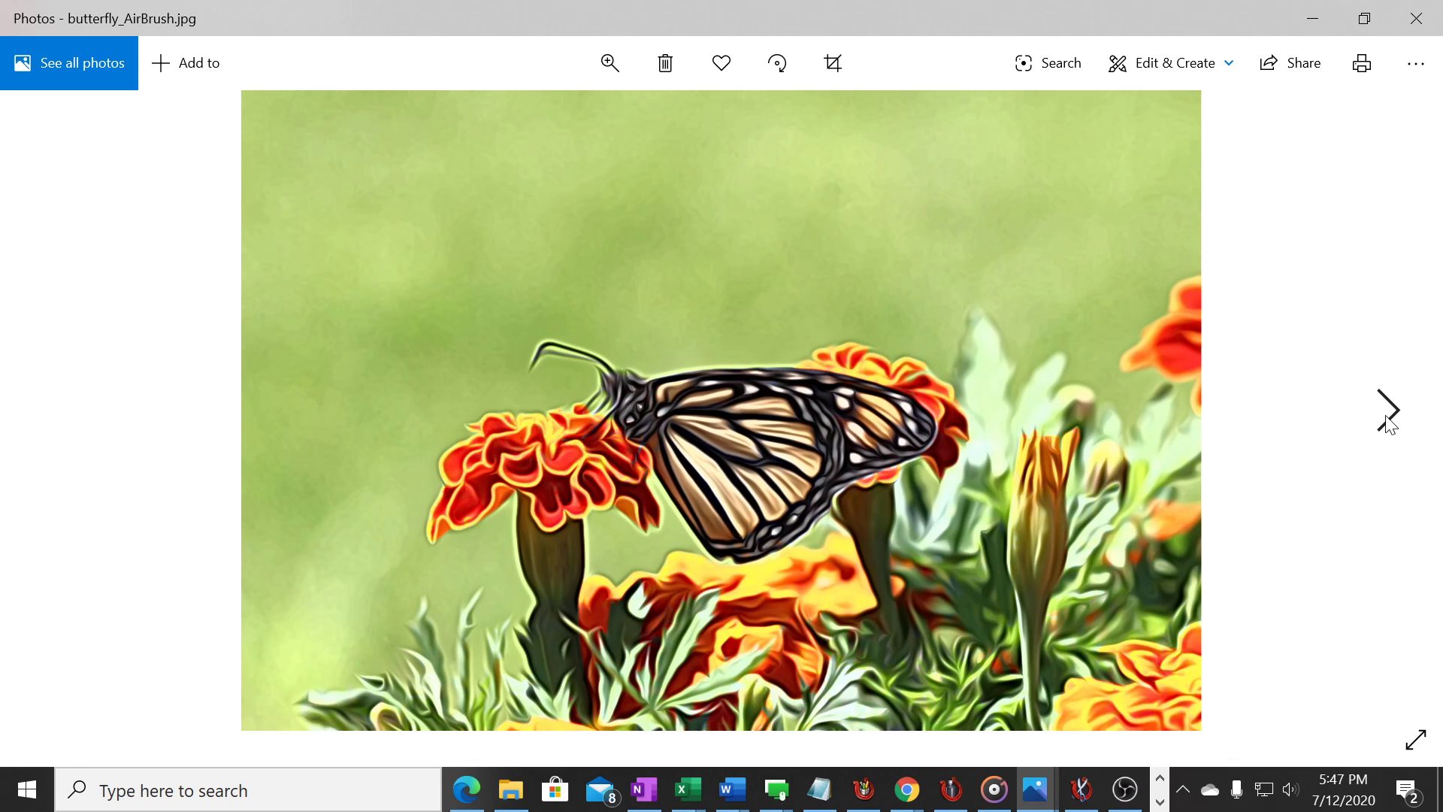
pyautogui.click(1387, 423)
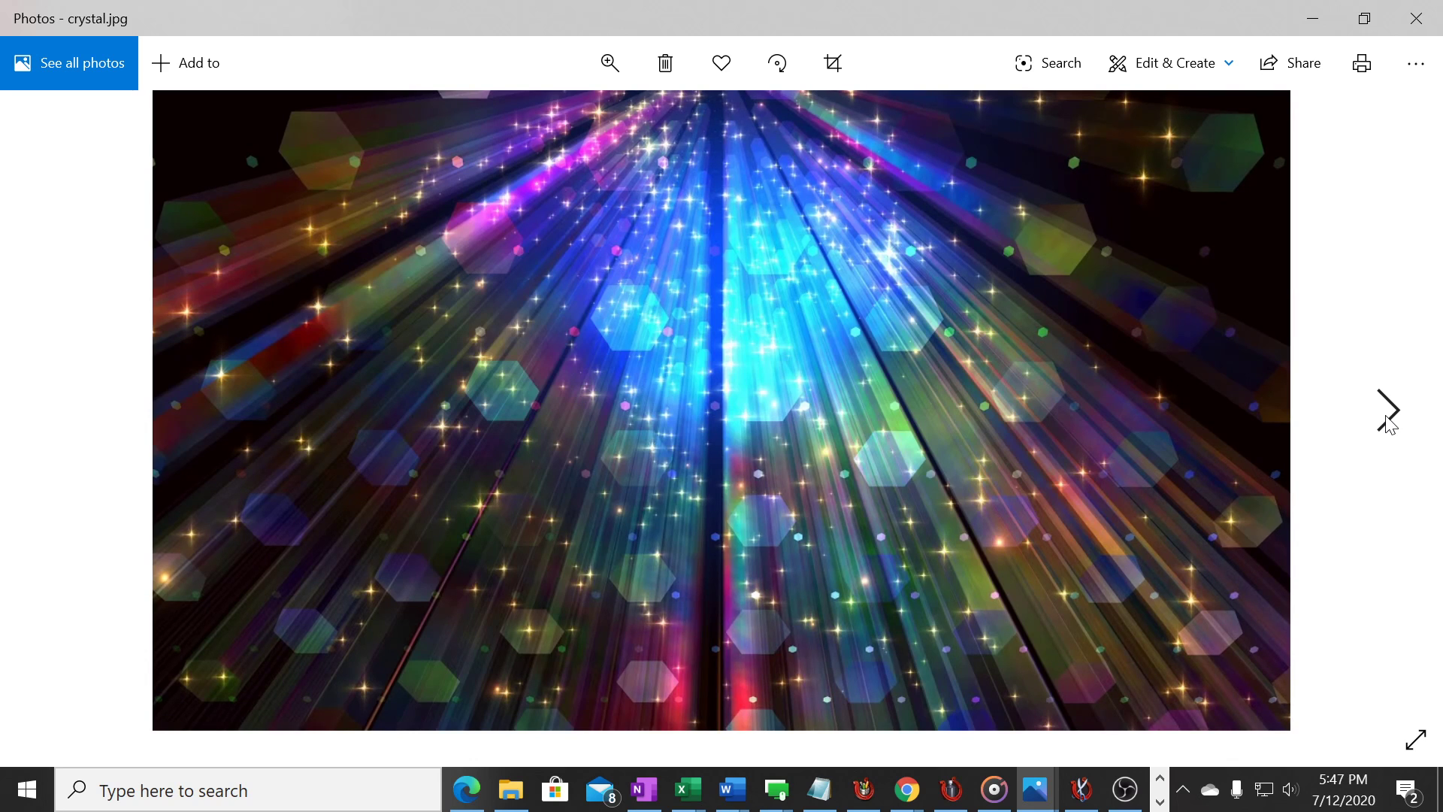
pyautogui.click(1387, 423)
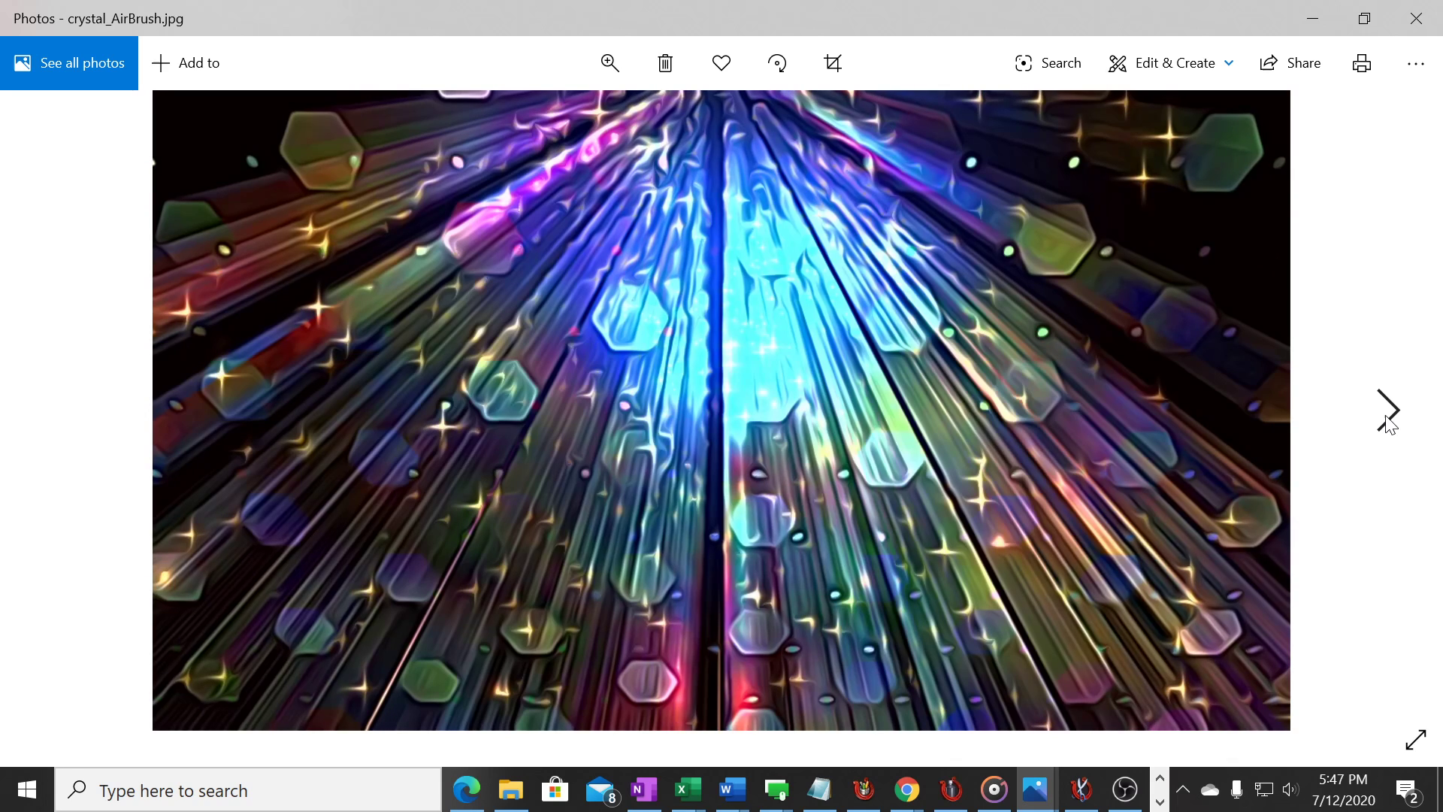
pyautogui.click(1387, 423)
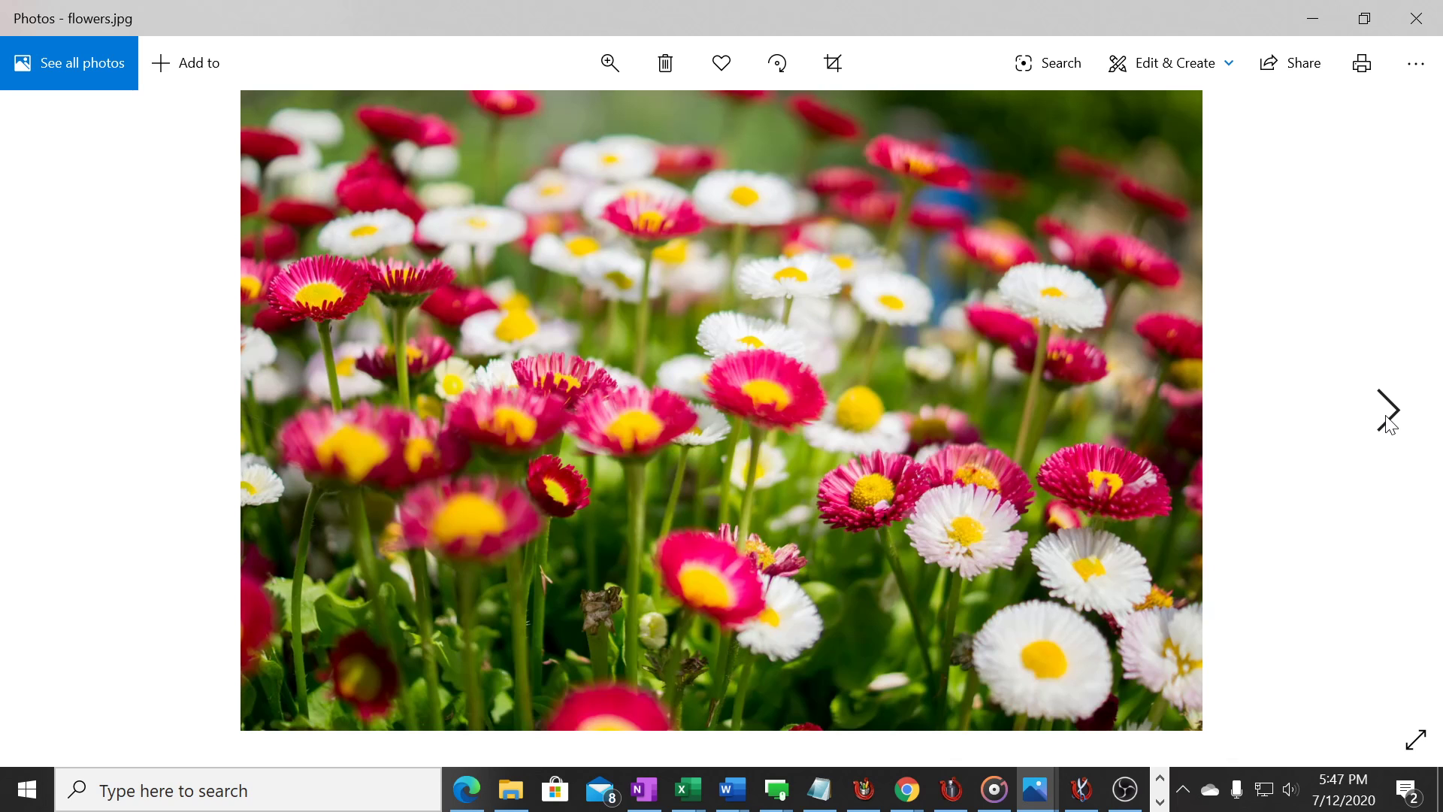
pyautogui.click(1387, 423)
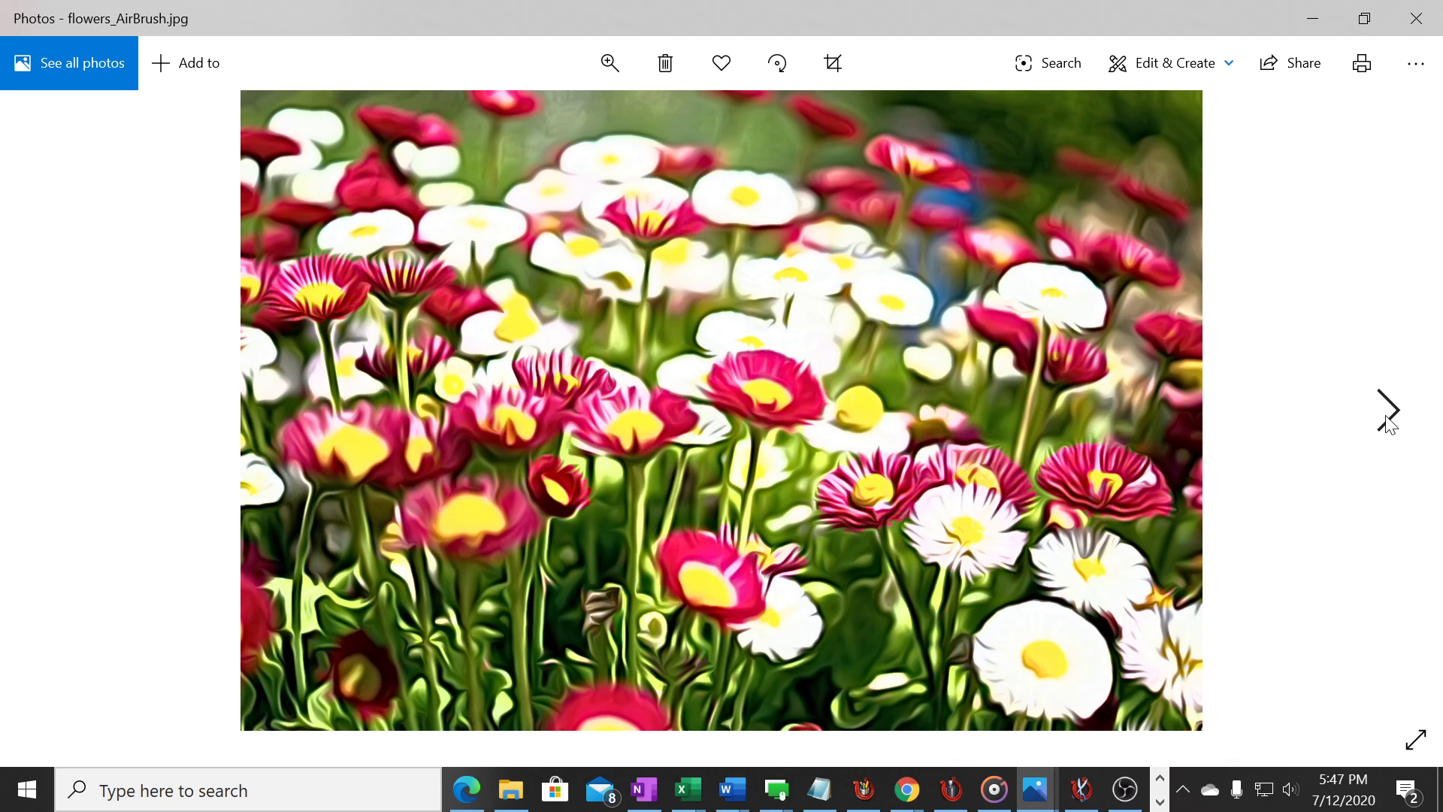
pyautogui.click(1387, 423)
pyautogui.click(1387, 423)
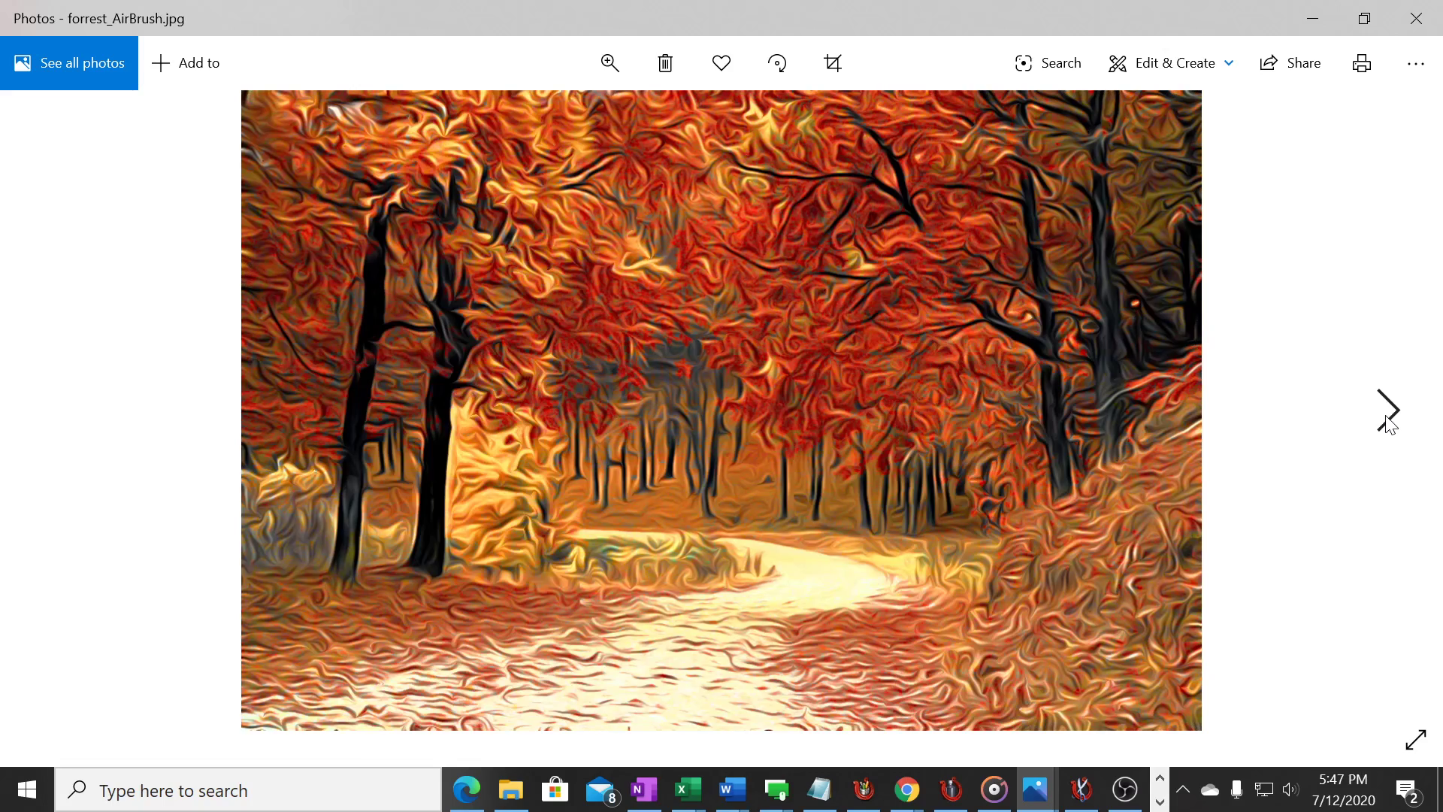
pyautogui.click(1387, 423)
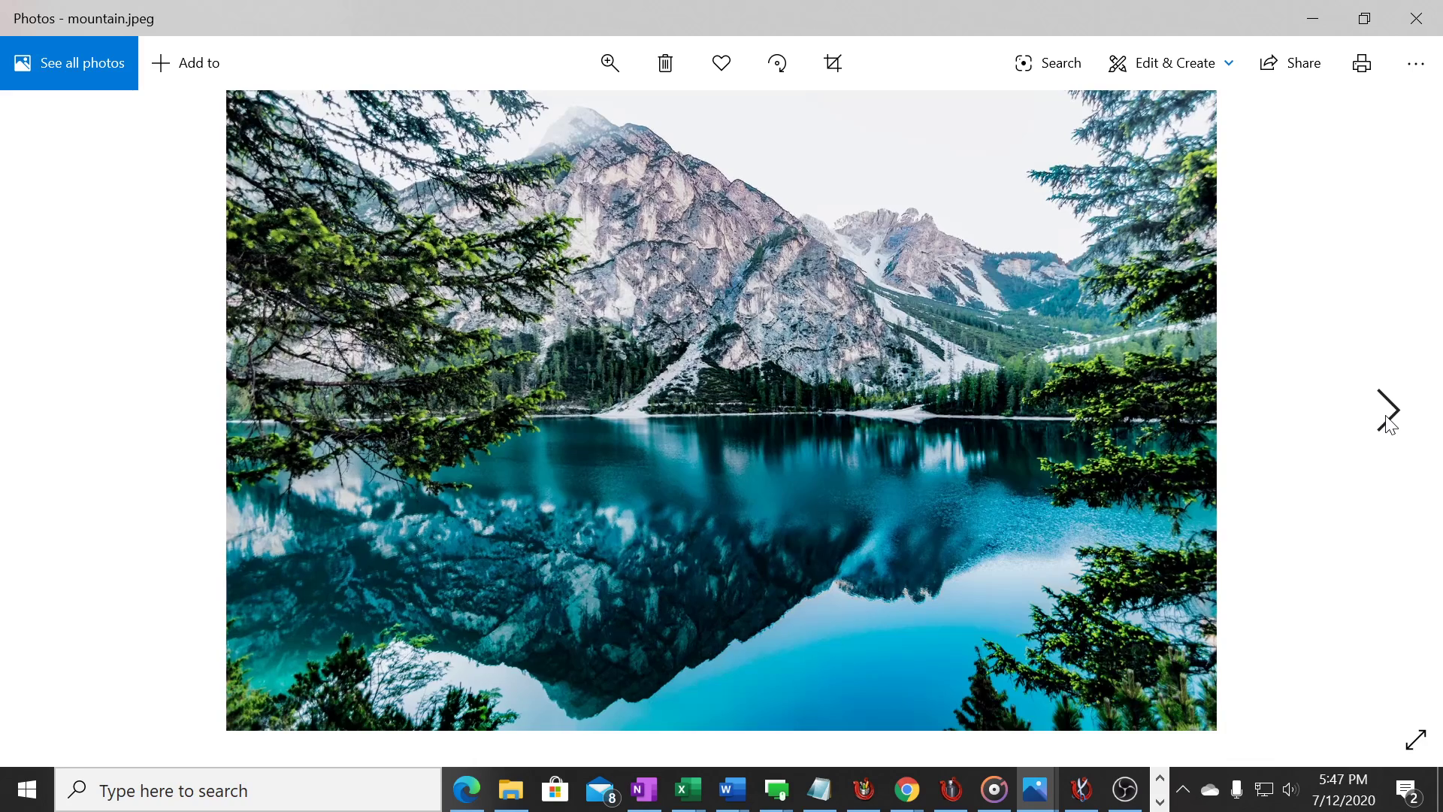
pyautogui.click(1387, 423)
pyautogui.click(1387, 423)
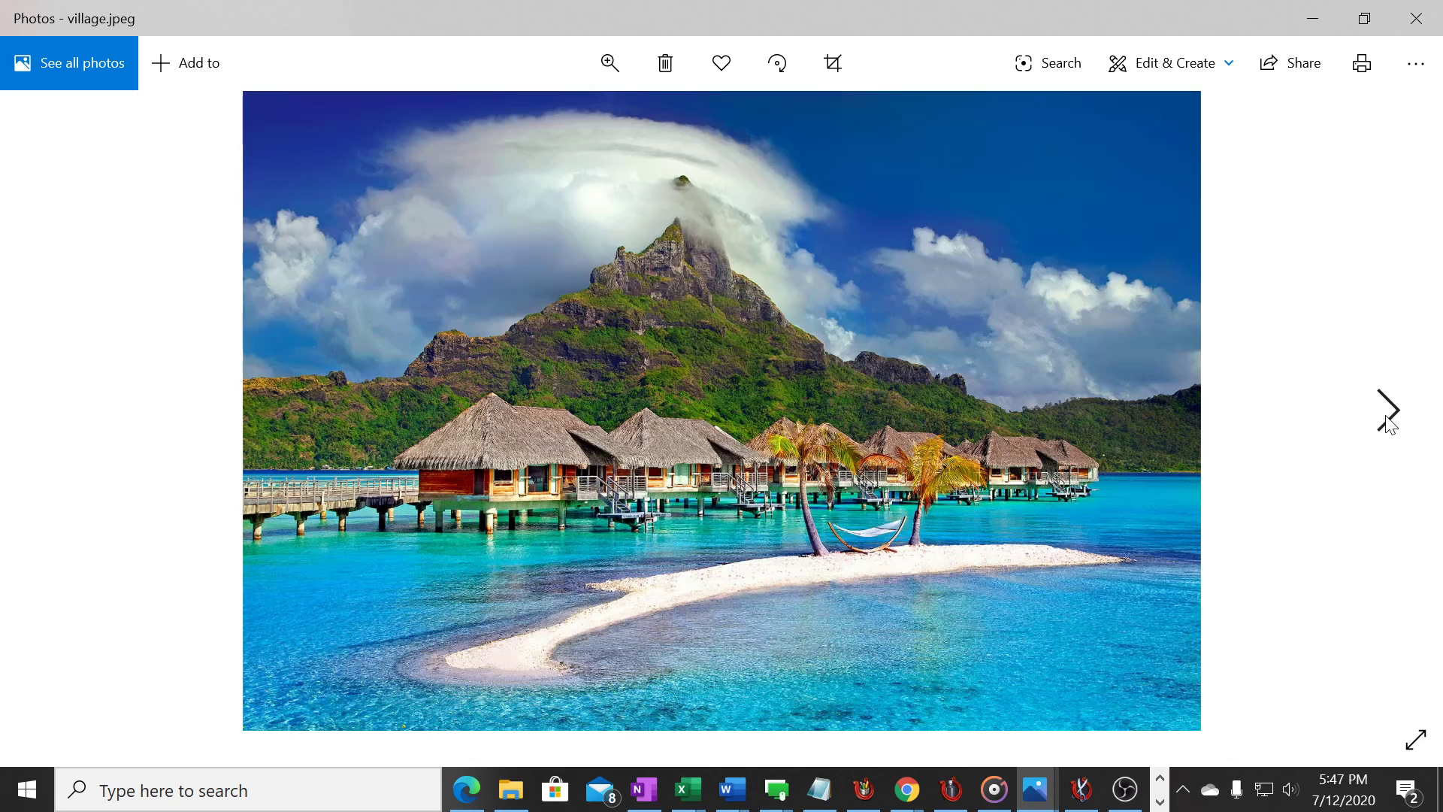
pyautogui.click(1388, 423)
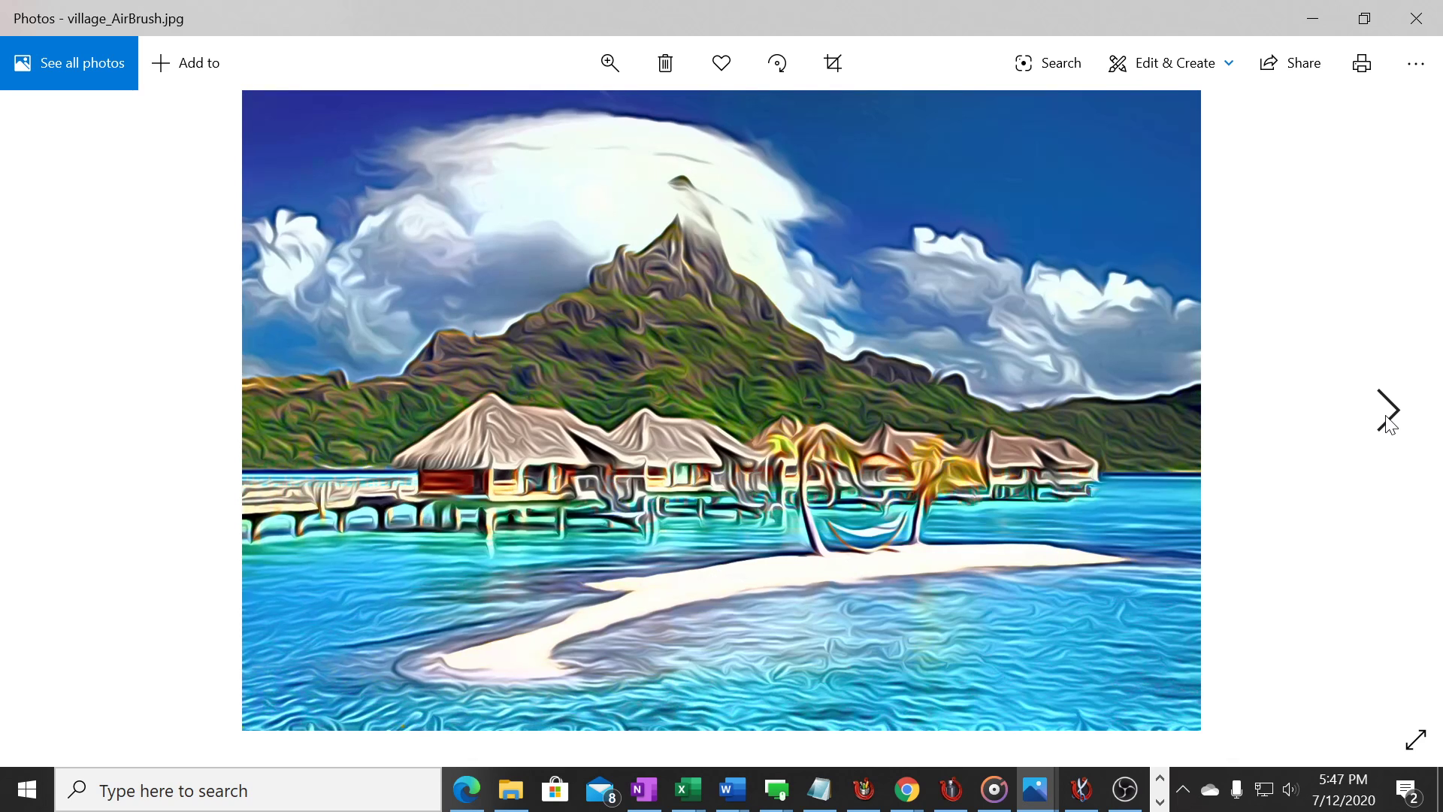
pyautogui.click(1387, 423)
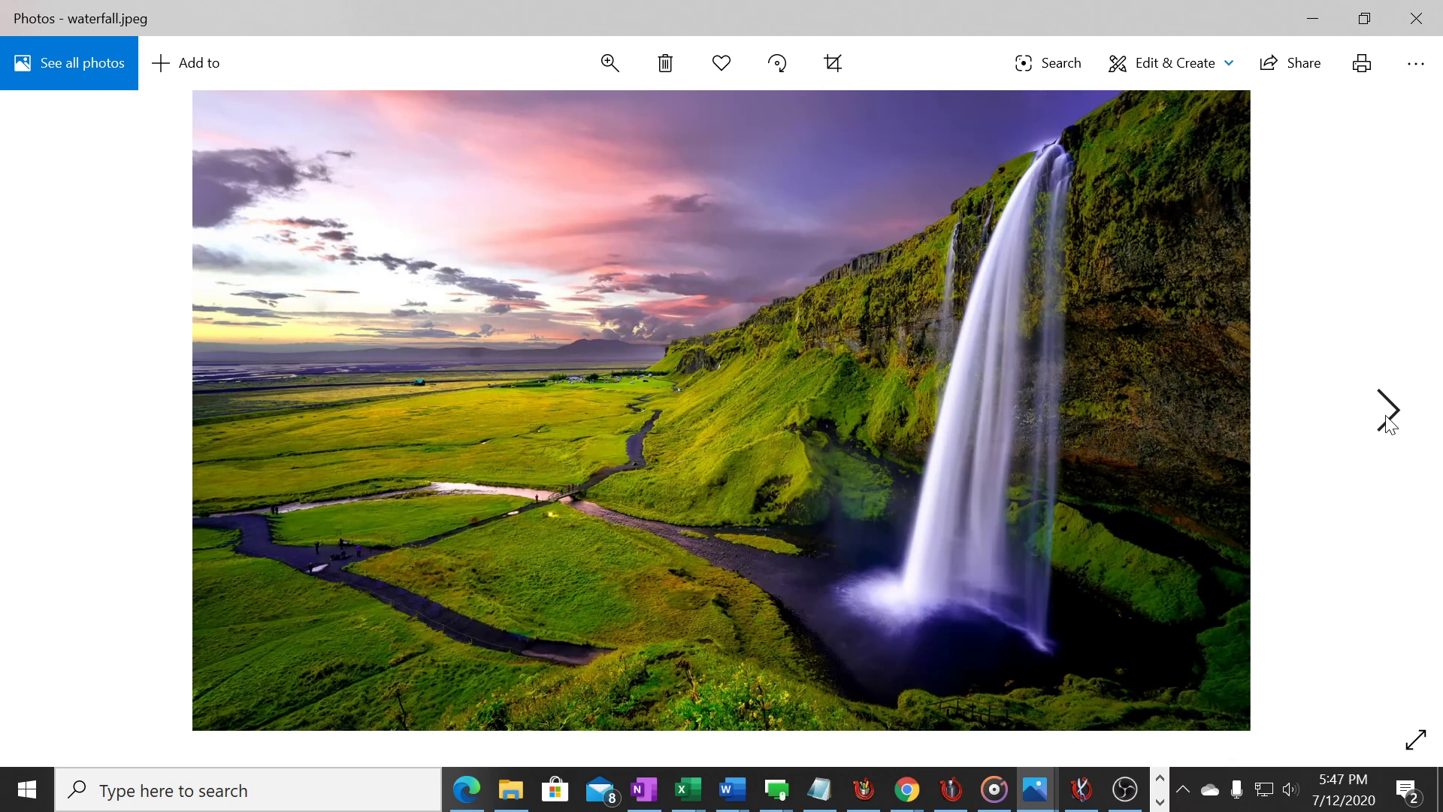
pyautogui.click(1387, 423)
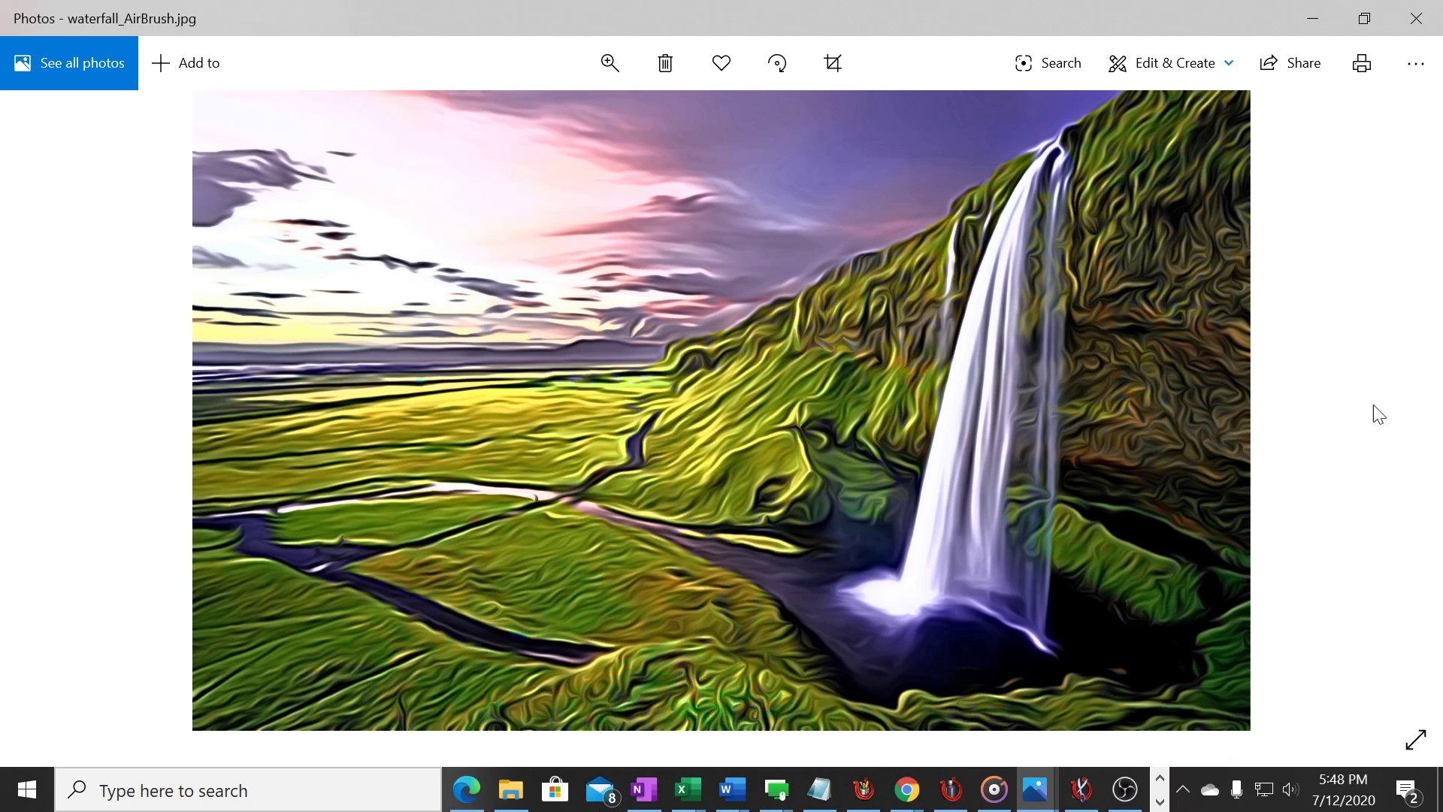
# Close Photos, bring back AKVIS AirBrush with the airbrushed butterfly.jpeg, then restore Groove Music.
pyautogui.click(1412, 22)
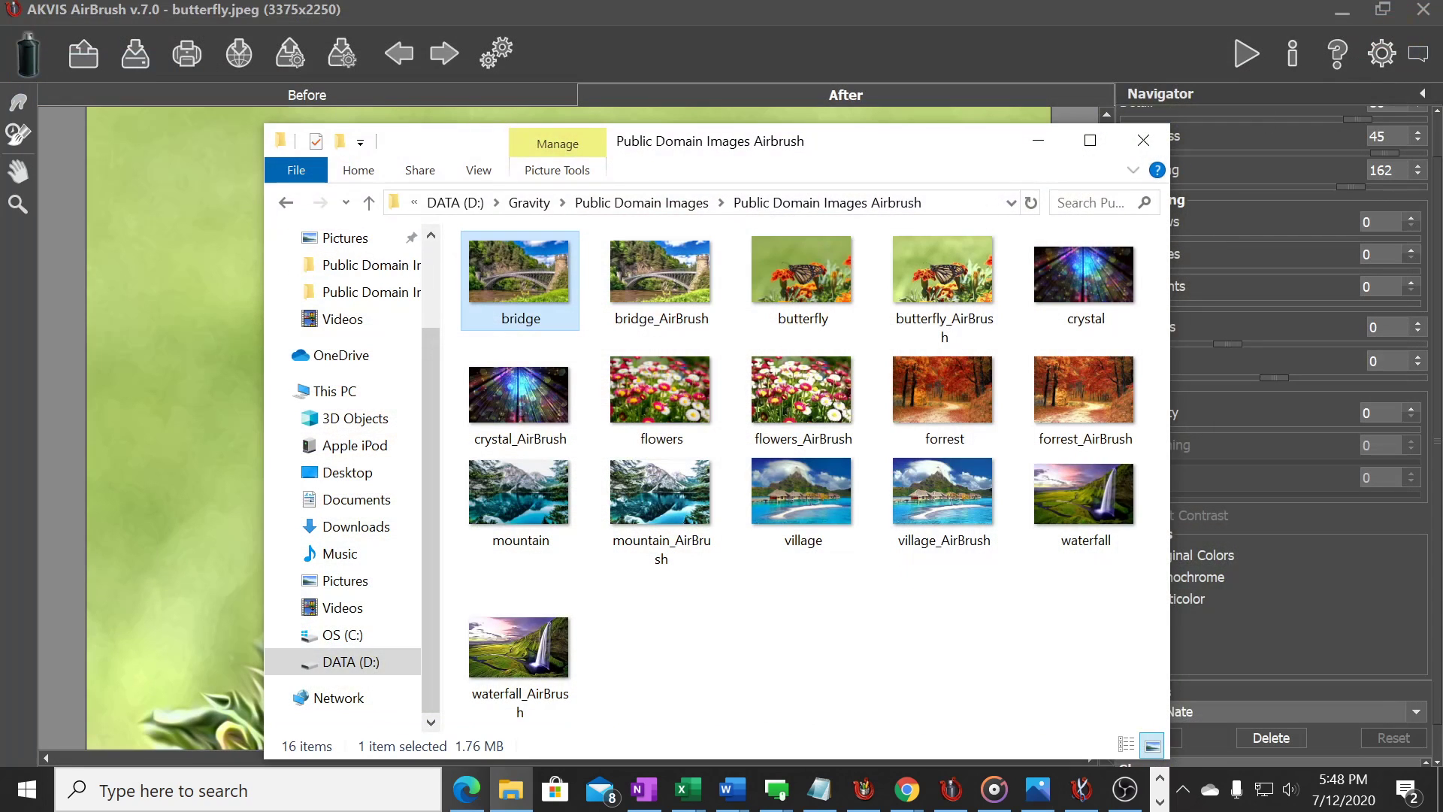
pyautogui.click(426, 5)
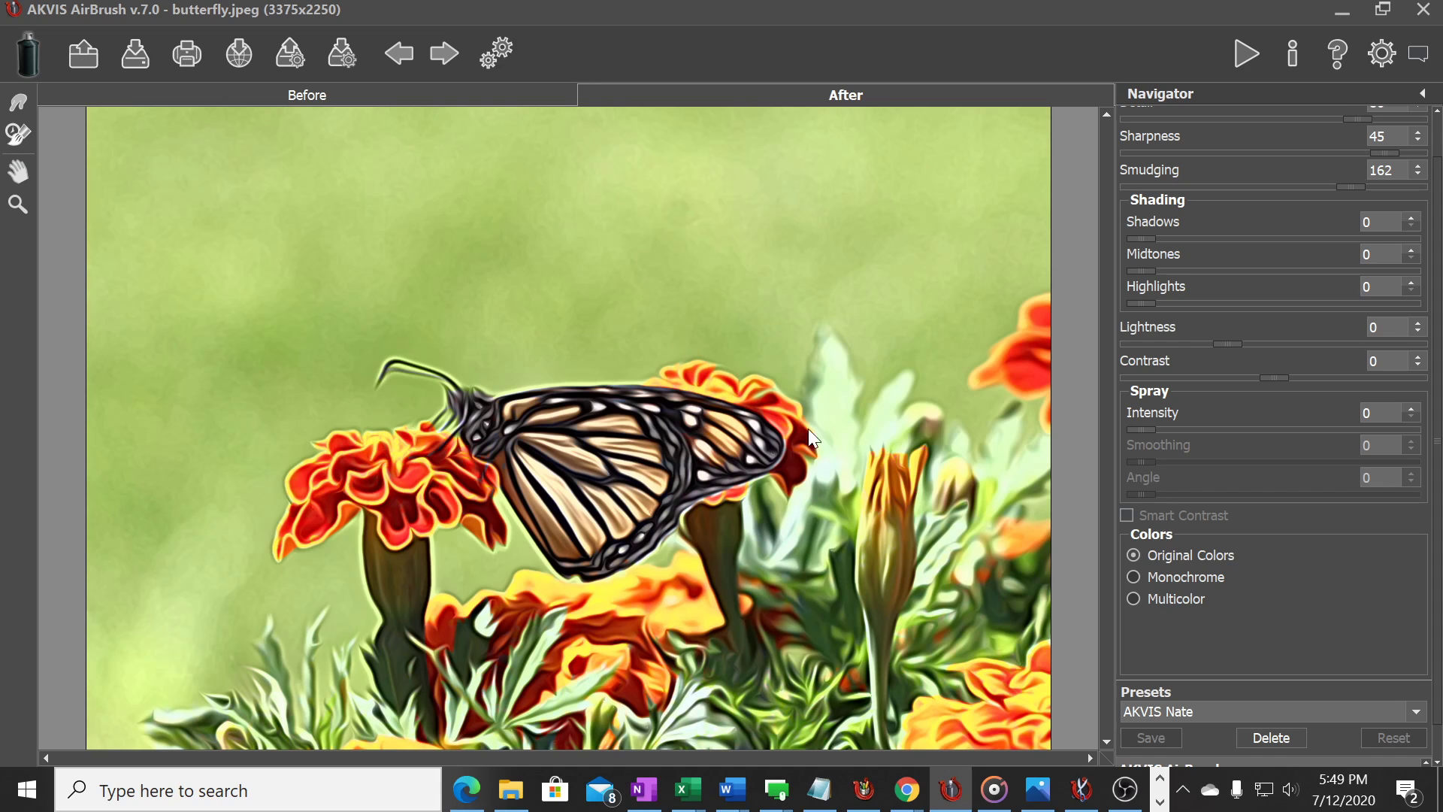
pyautogui.moveTo(995, 787)
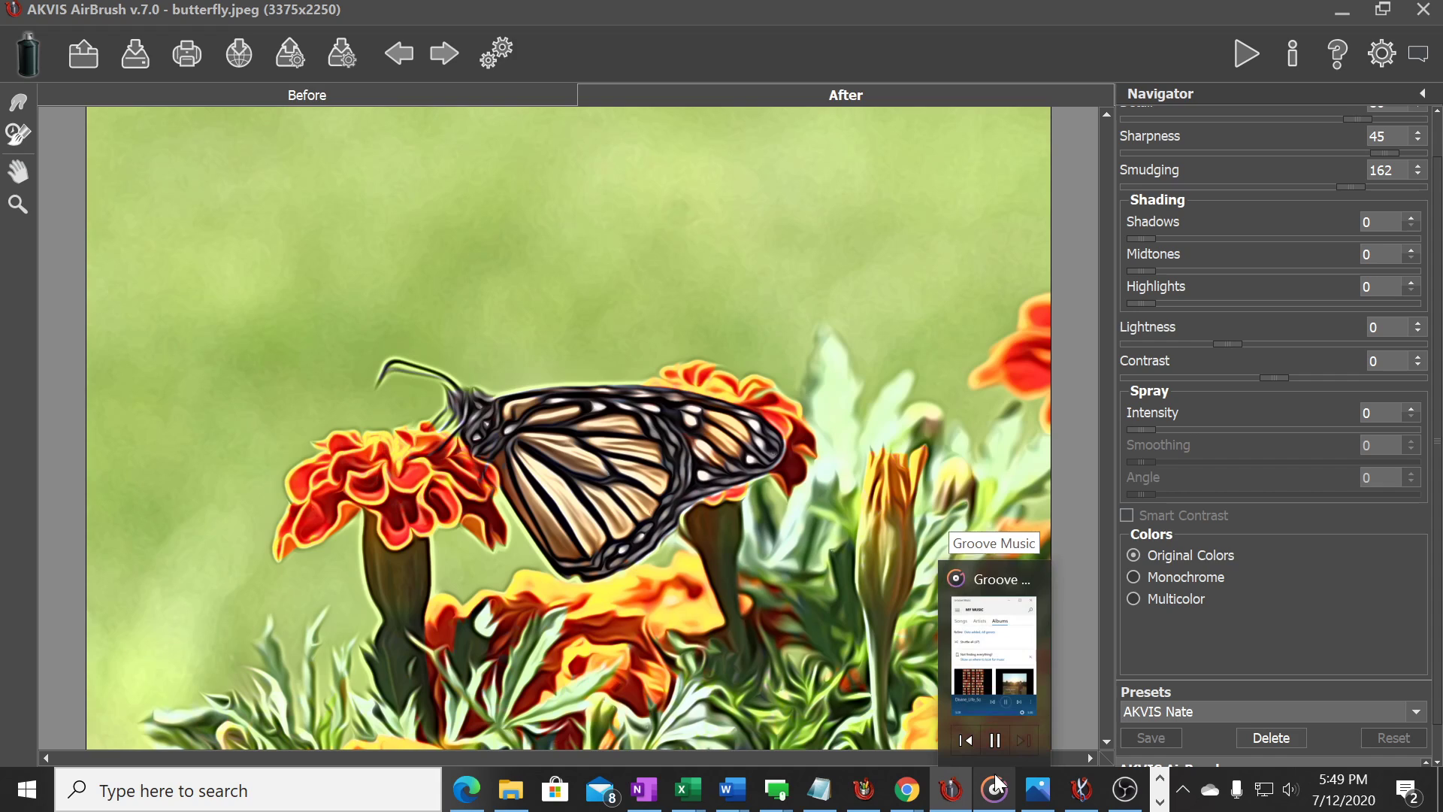
pyautogui.click(995, 785)
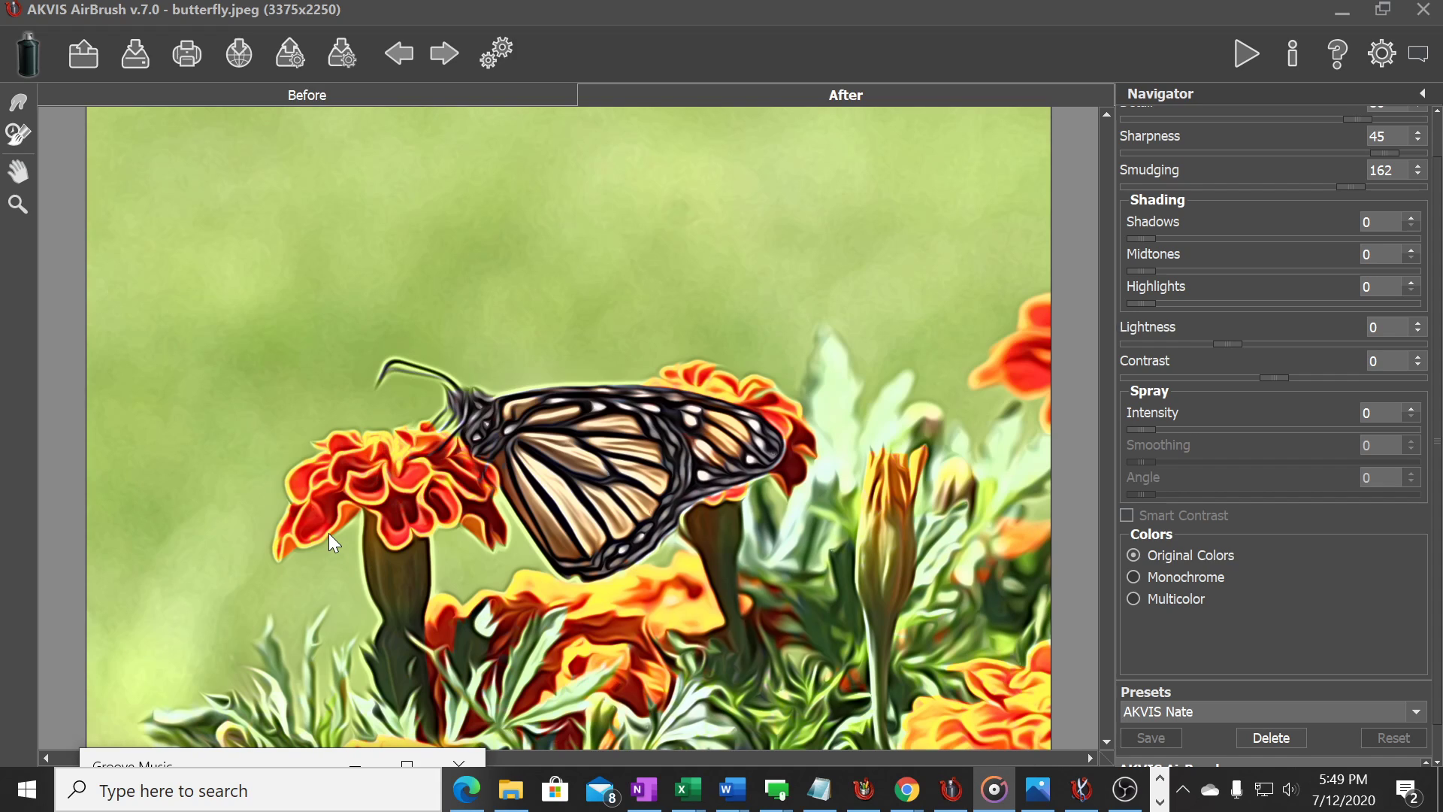